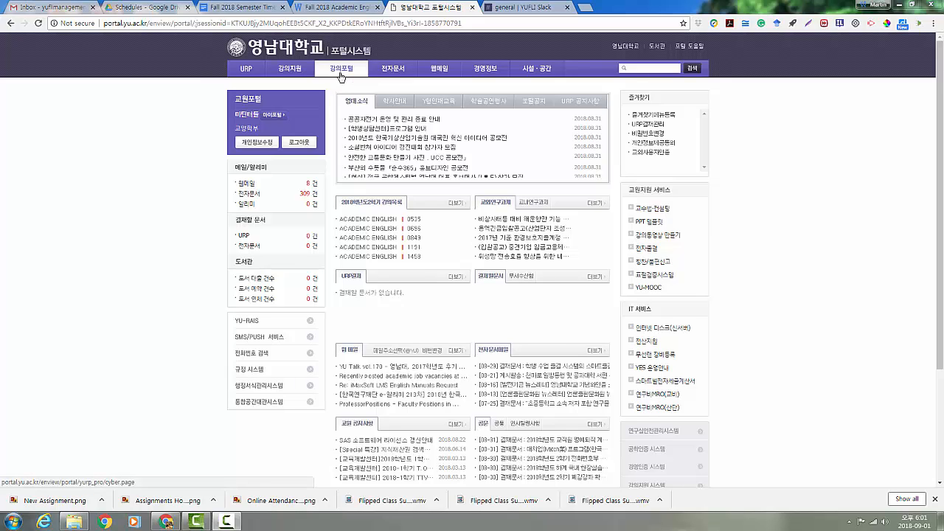
- Go to the university's lecture portal, dismiss its notice, and open the teaching course ACADEMIC ENGLISH (A11470-19)
left_click(340, 73)
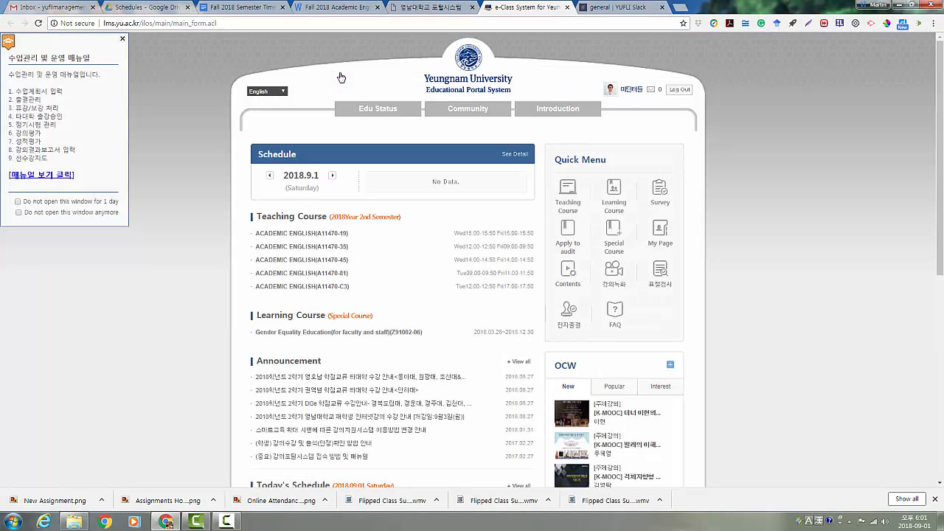
left_click(122, 38)
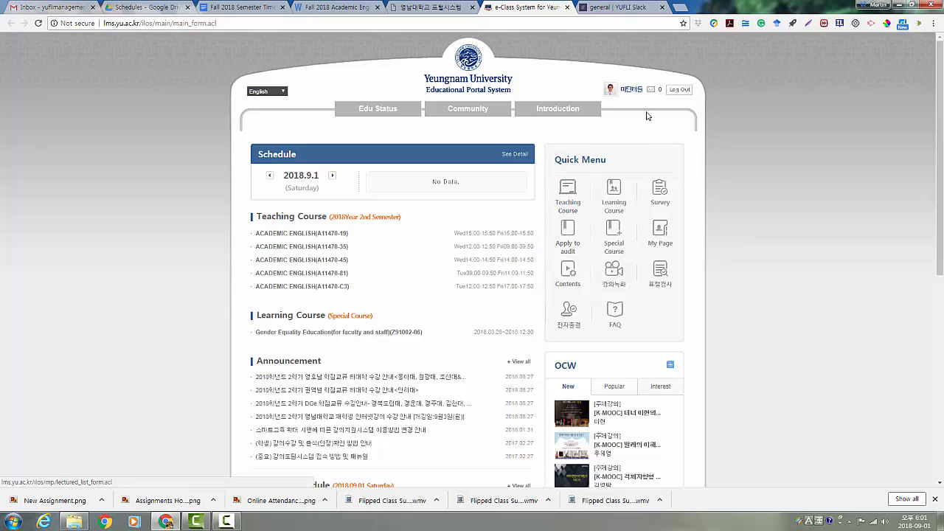
left_click(571, 196)
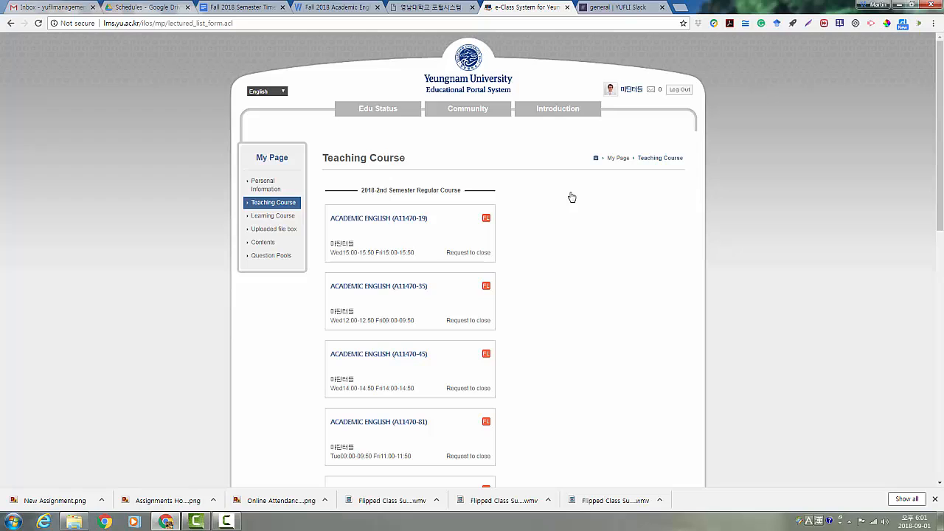
left_click(400, 222)
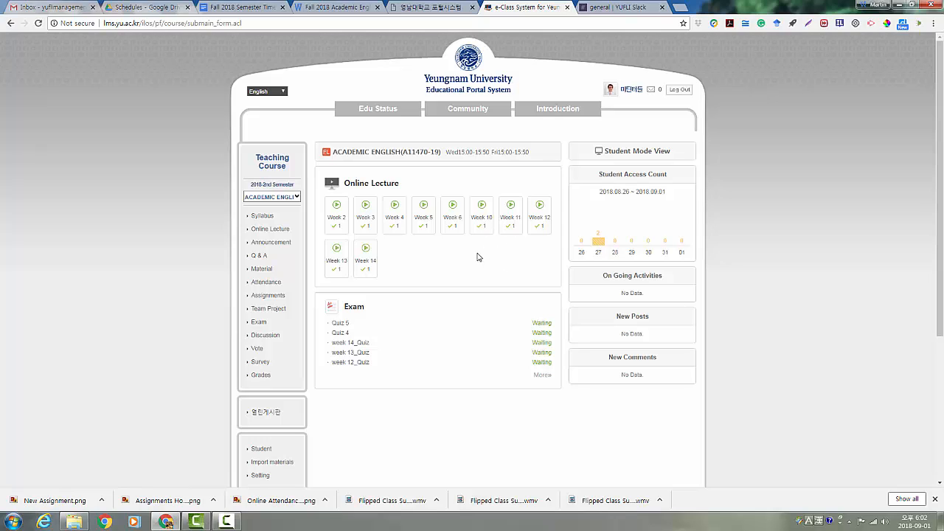
- Switch to the course ACADEMIC ENGLISH (A11470-45) and open its Online Lecture page
left_click(298, 200)
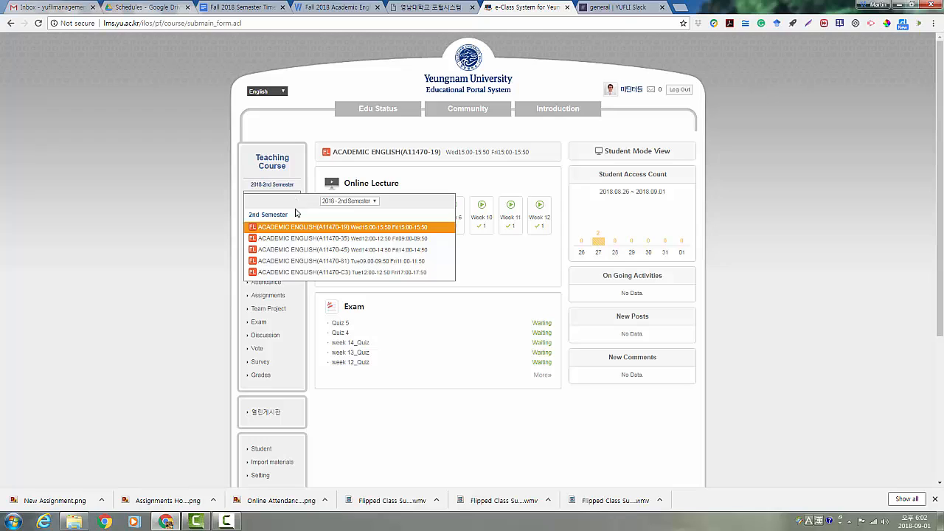
left_click(292, 250)
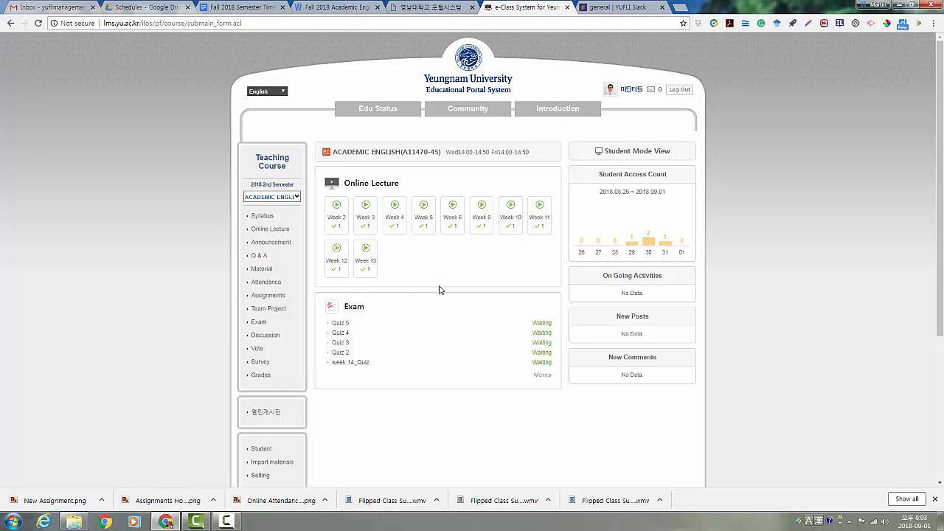
left_click(281, 234)
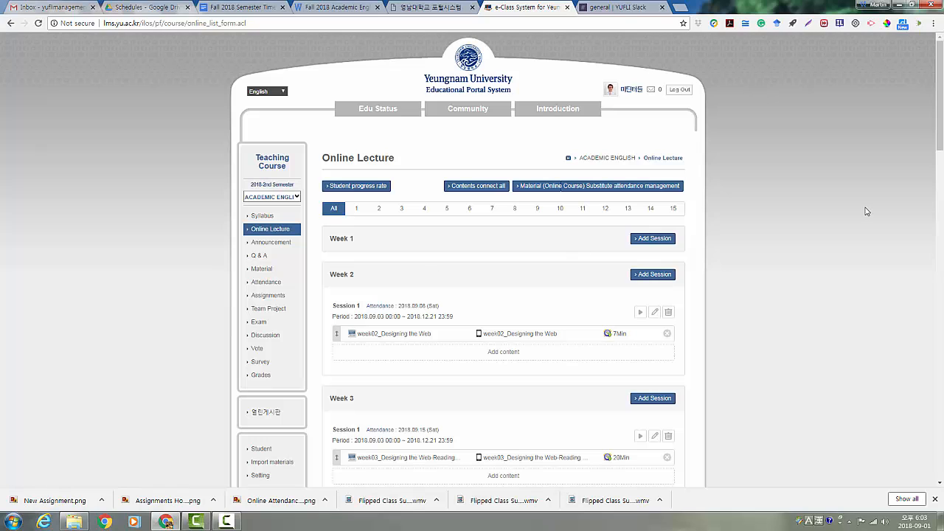
- Start a new session for Week 14 with attendance applied and the period's start date set to 2018.09.03
left_click_drag(942, 145, 942, 321)
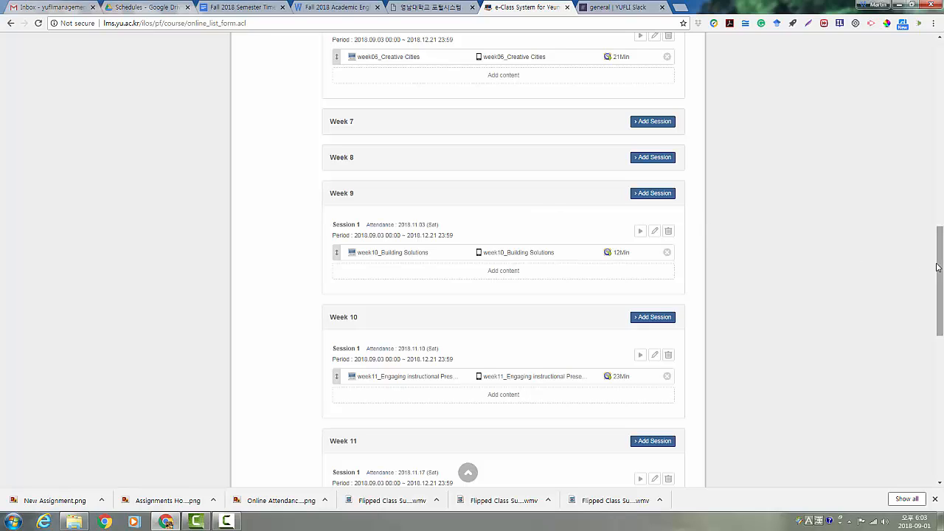
left_click_drag(938, 267, 940, 389)
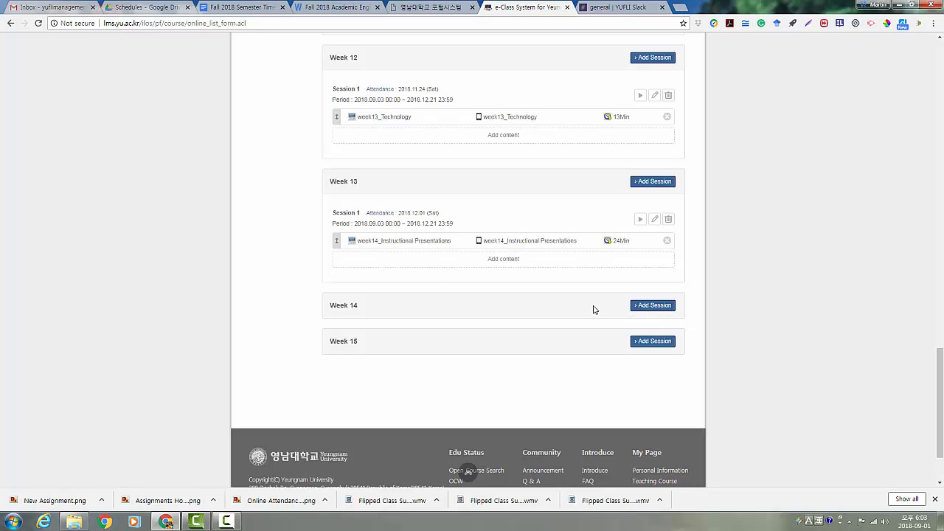
mouse_move(334, 241)
left_mouse_down()
mouse_move(333, 316)
mouse_move(335, 242)
left_mouse_up()
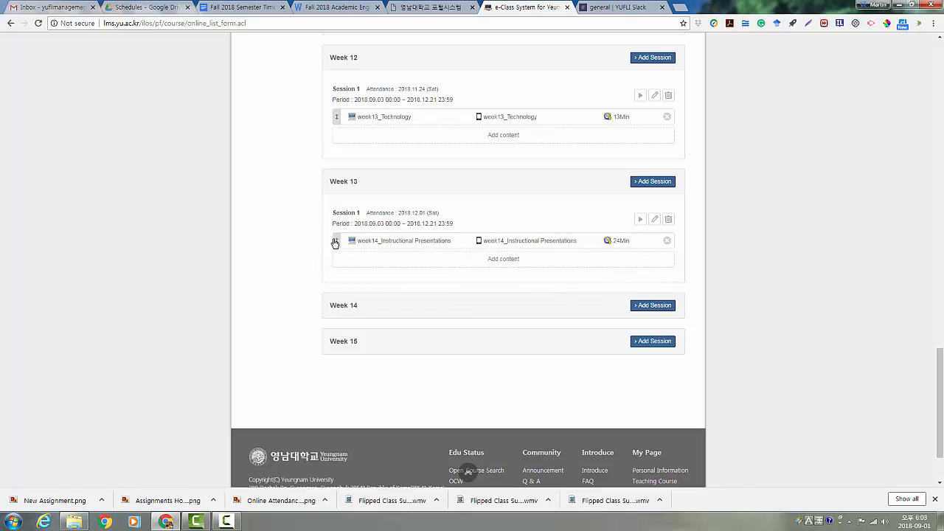
left_click(633, 308)
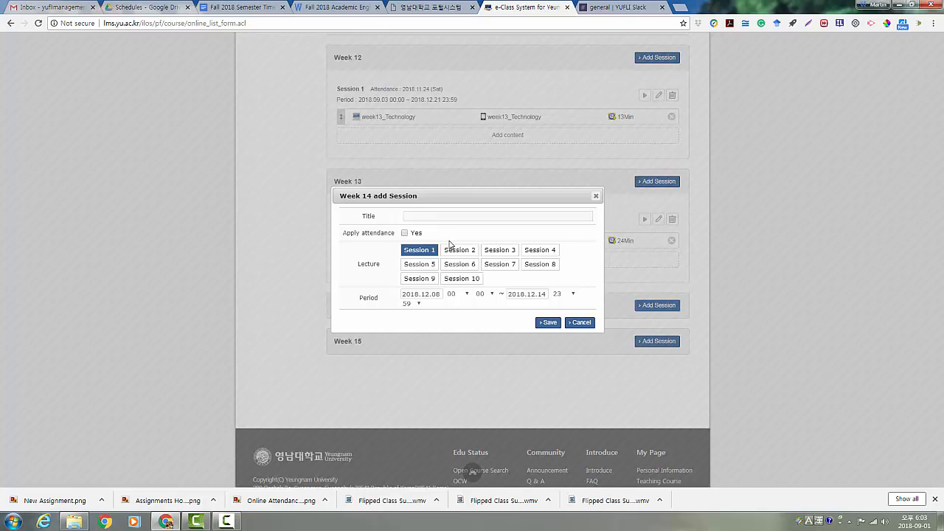
left_click(404, 234)
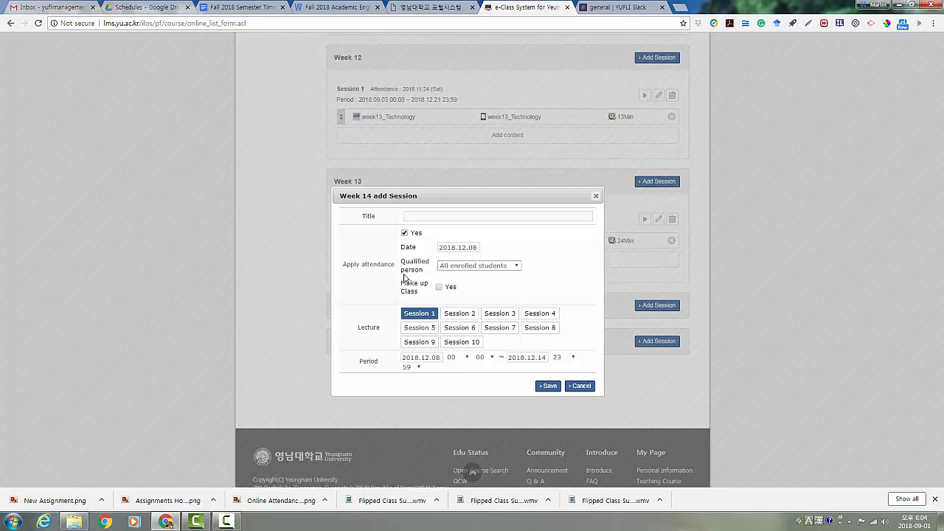
left_click(430, 357)
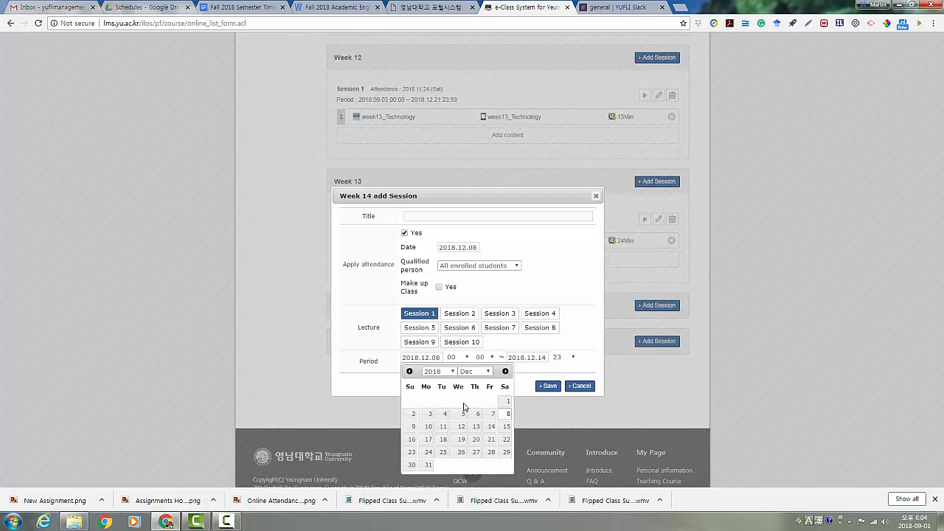
left_click(488, 372)
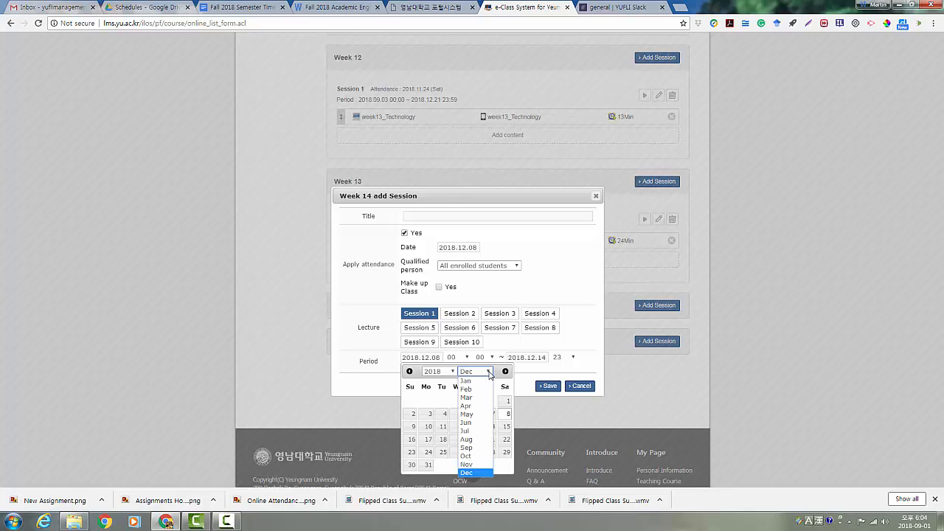
left_click(472, 447)
left_click(429, 415)
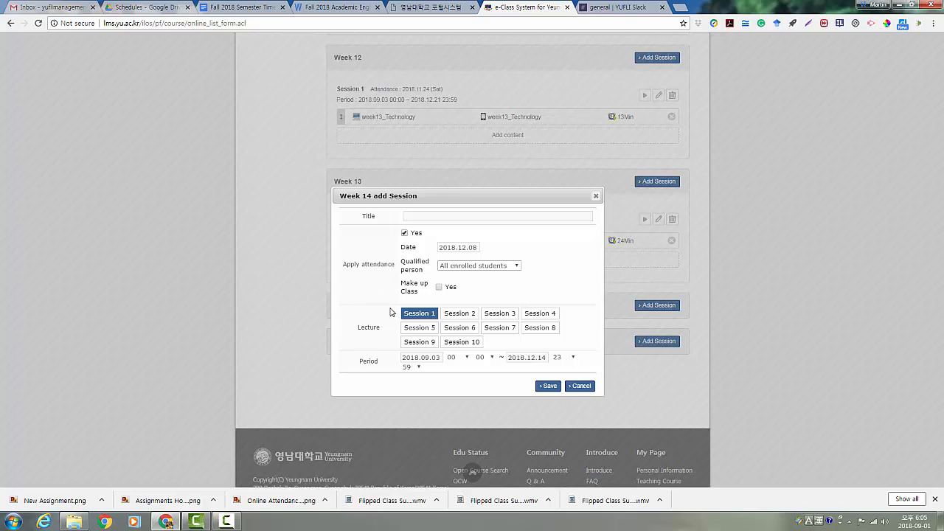
- Check the Week 14 dates in the Fall 2018 Semester Timetable against the new session's settings
left_click(250, 7)
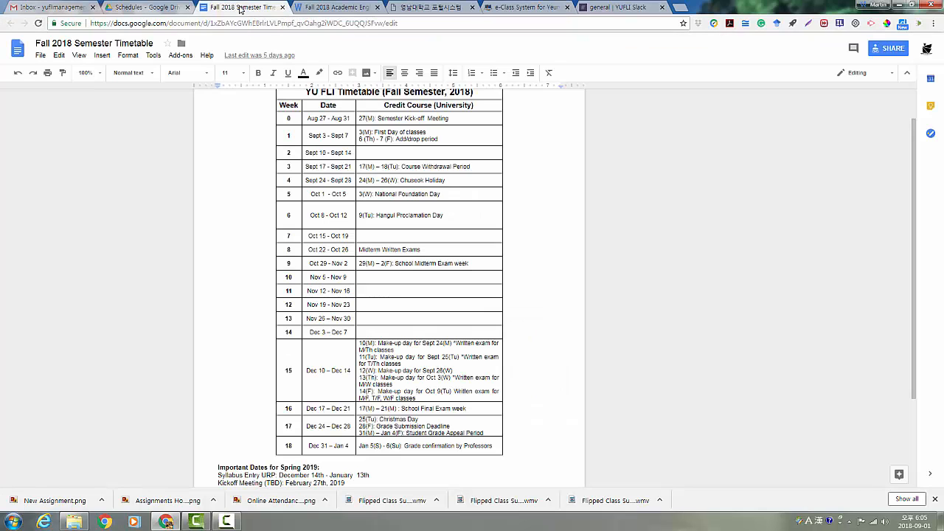
left_click(148, 6)
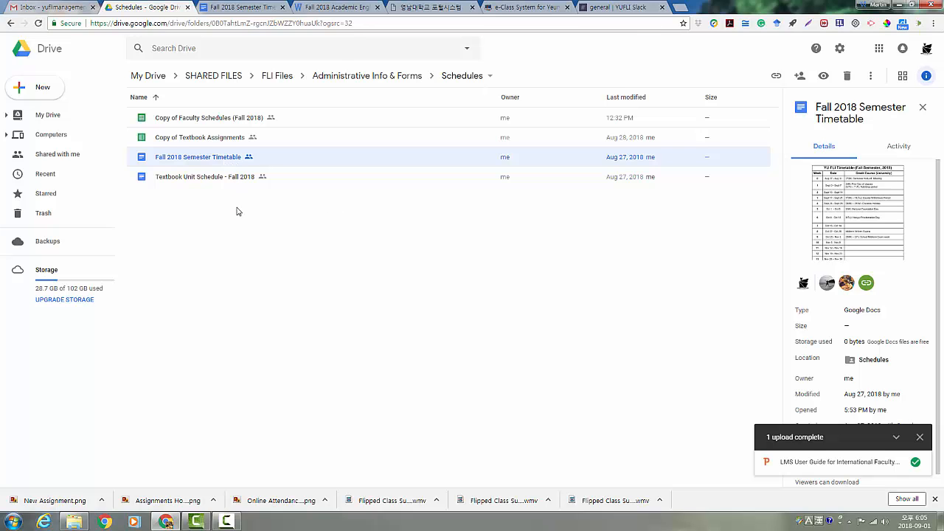
left_click(234, 6)
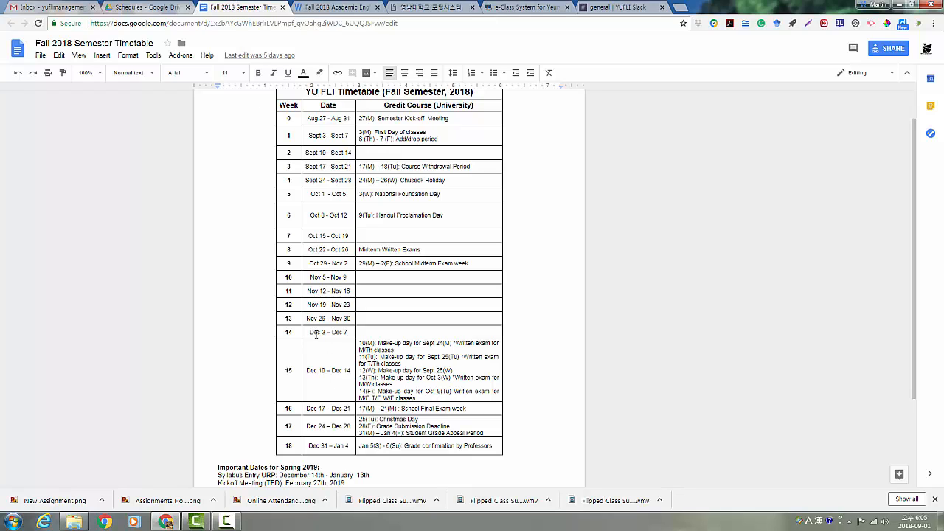
left_click(501, 5)
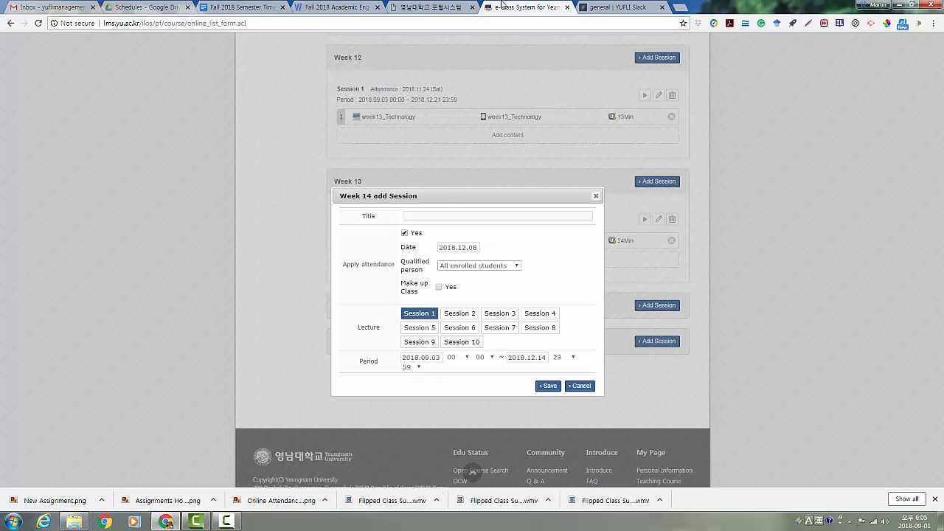
left_click(220, 5)
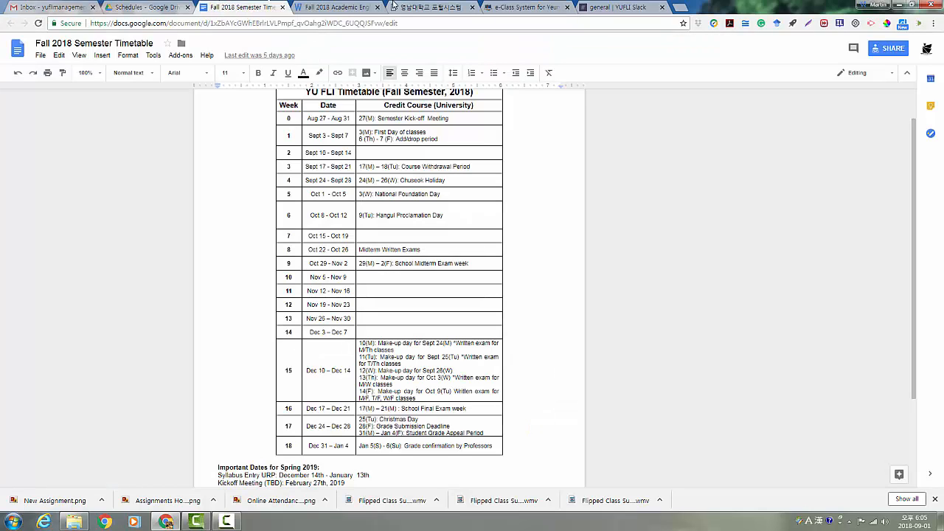
left_click(488, 7)
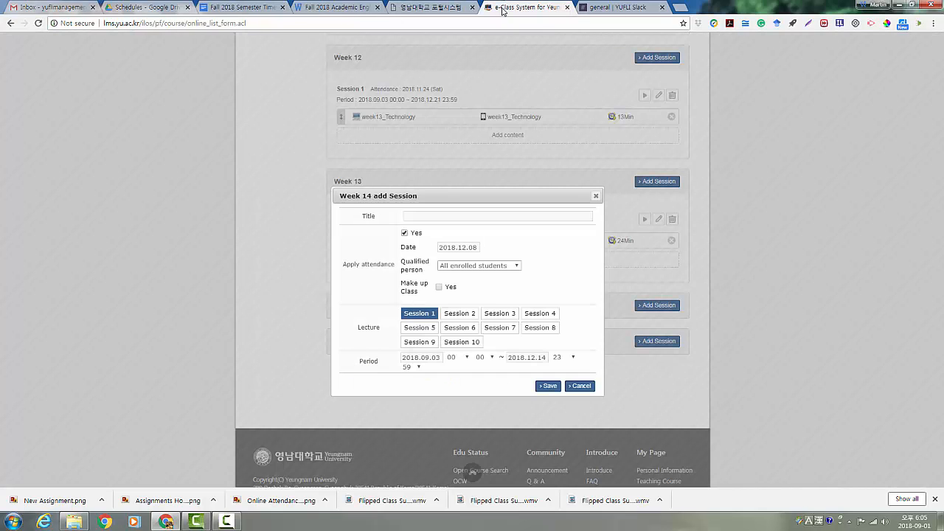
left_click(244, 6)
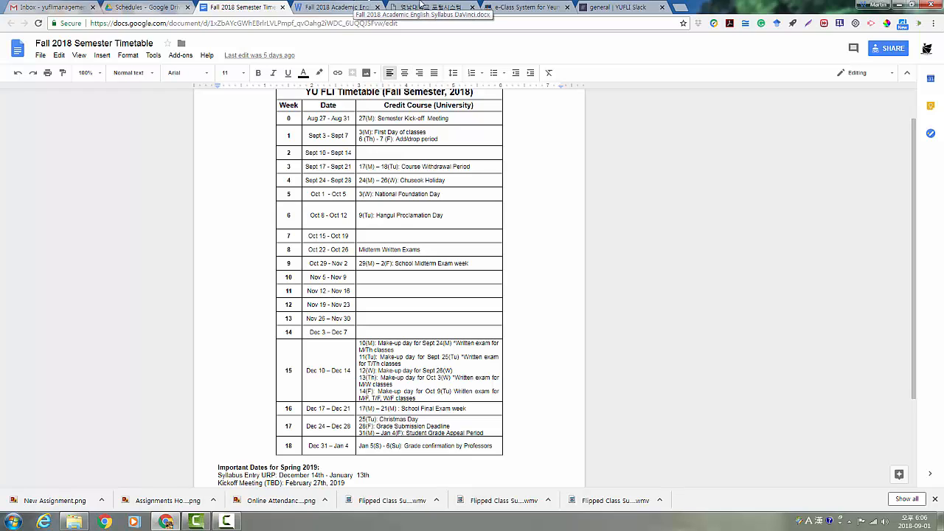
left_click(487, 7)
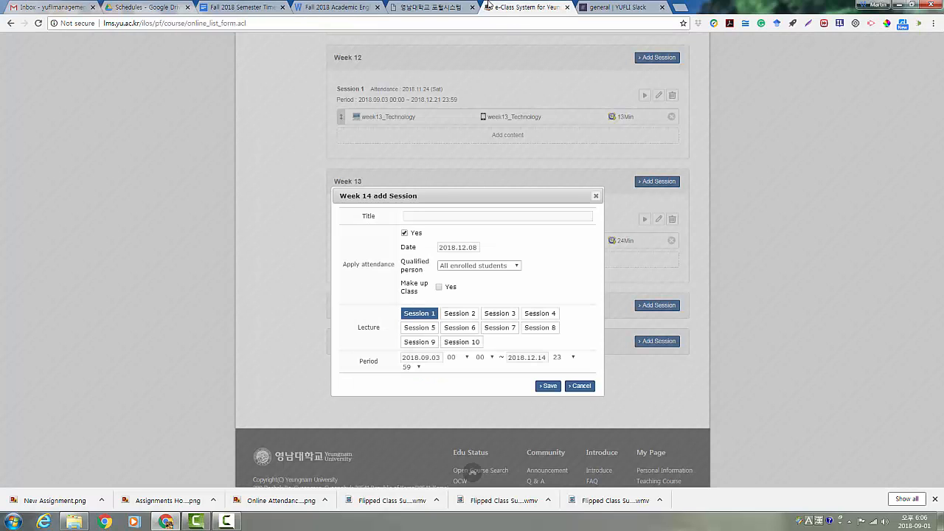
- Set the Week 14 session's period end date to 2018.12.02 and save the session
left_click(548, 357)
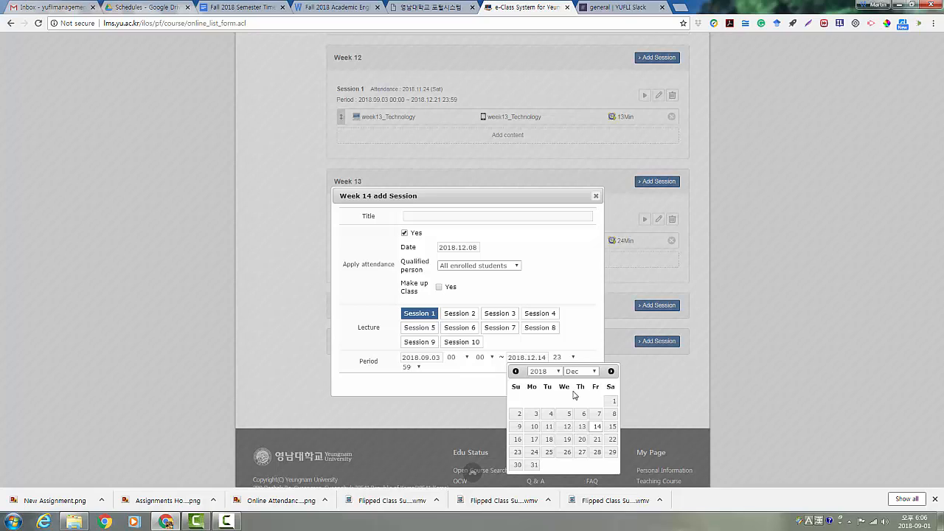
left_click(520, 415)
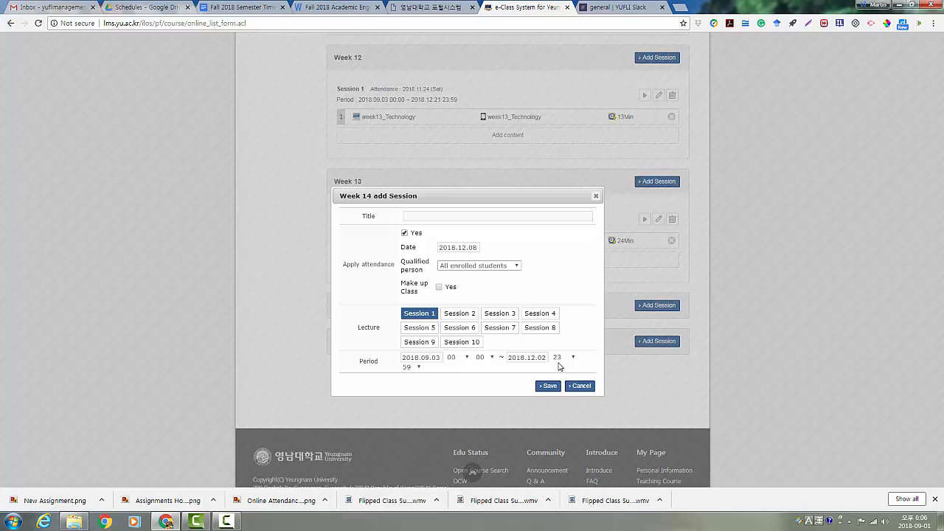
left_click(549, 387)
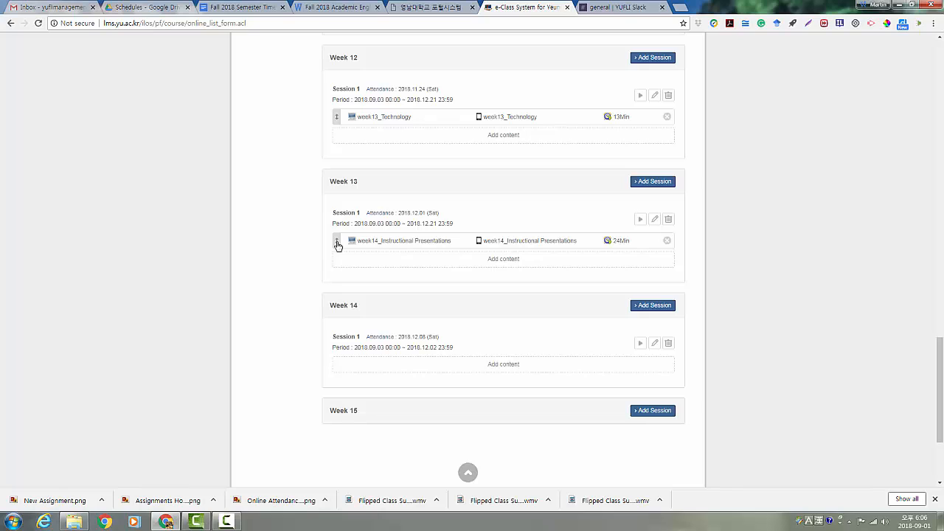
- Move the week14, week13, week12 and week11 lecture contents one week down into the sessions of Weeks 14, 13, 12 and 11
left_click_drag(338, 245, 337, 351)
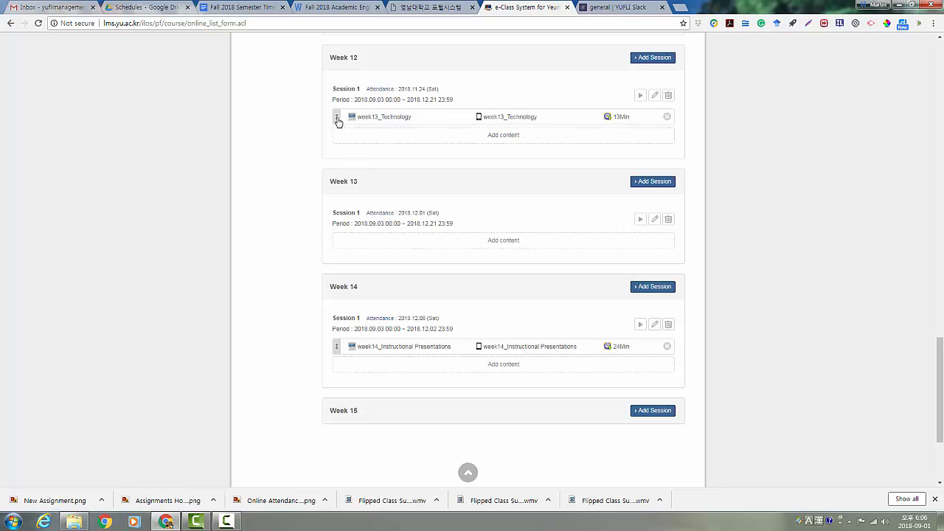
left_click_drag(338, 121, 337, 221)
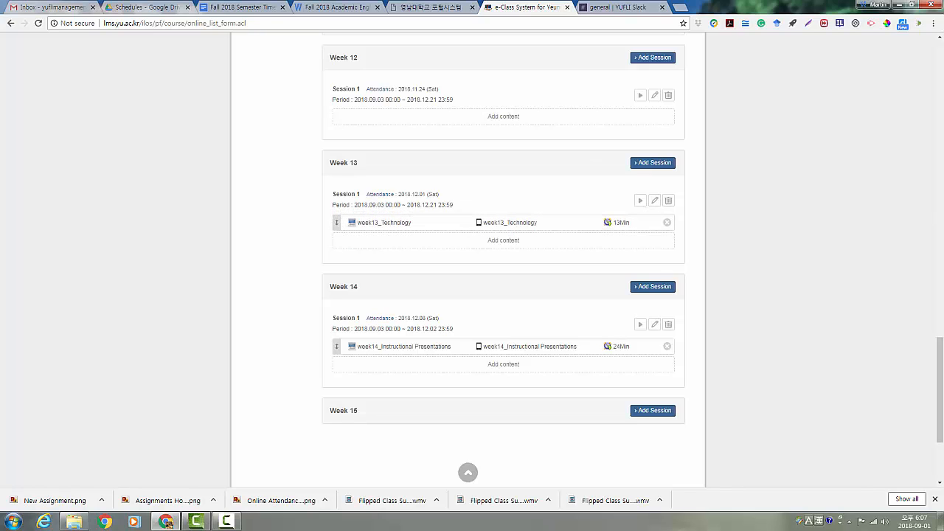
scroll(653, 258, "up", 2)
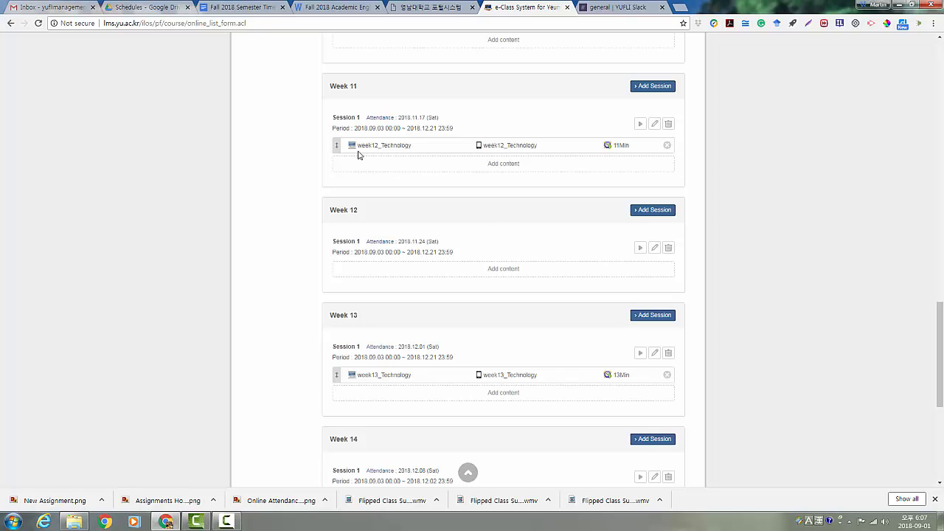
left_click_drag(337, 145, 337, 252)
scroll(940, 340, "up", 1)
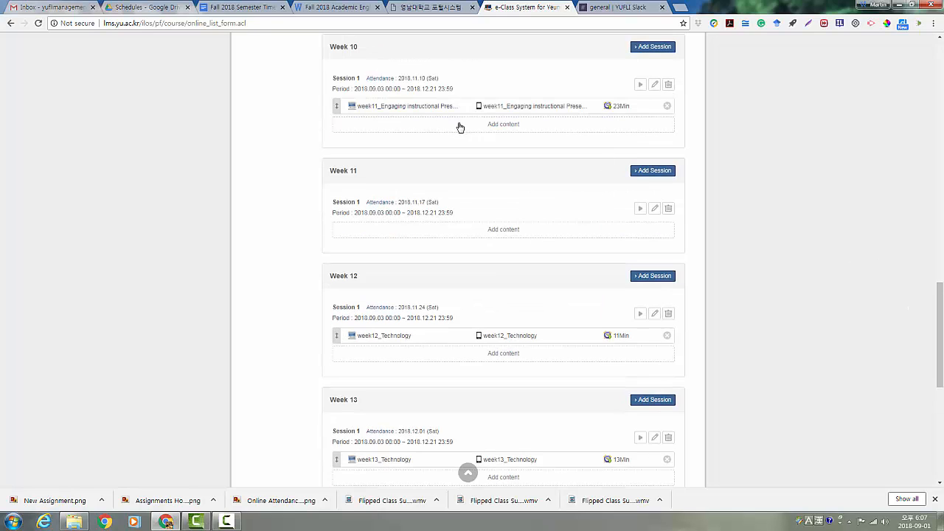
left_click_drag(339, 107, 335, 212)
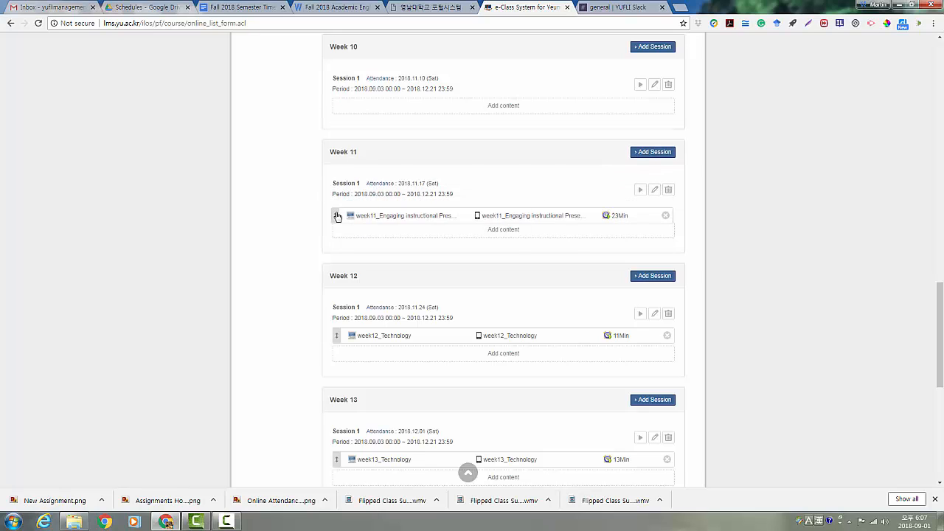
- Move the week10_Building Solutions content into the Week 10 session and delete the emptied Week 9 session
scroll(516, 175, "up", 2)
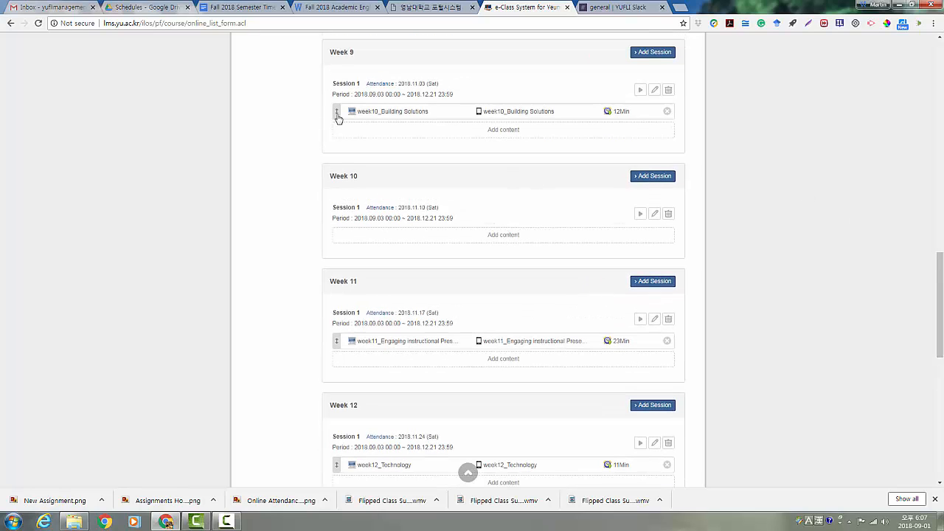
left_click_drag(337, 114, 338, 218)
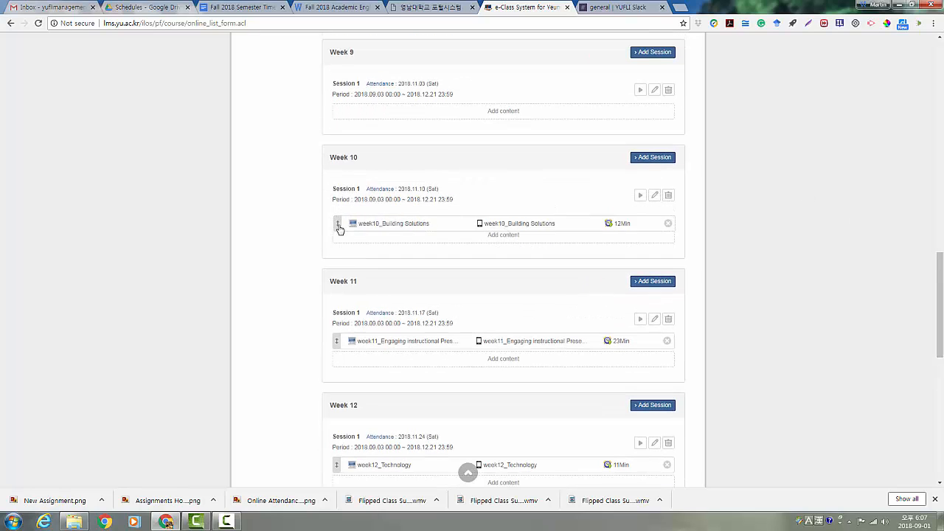
left_click(668, 90)
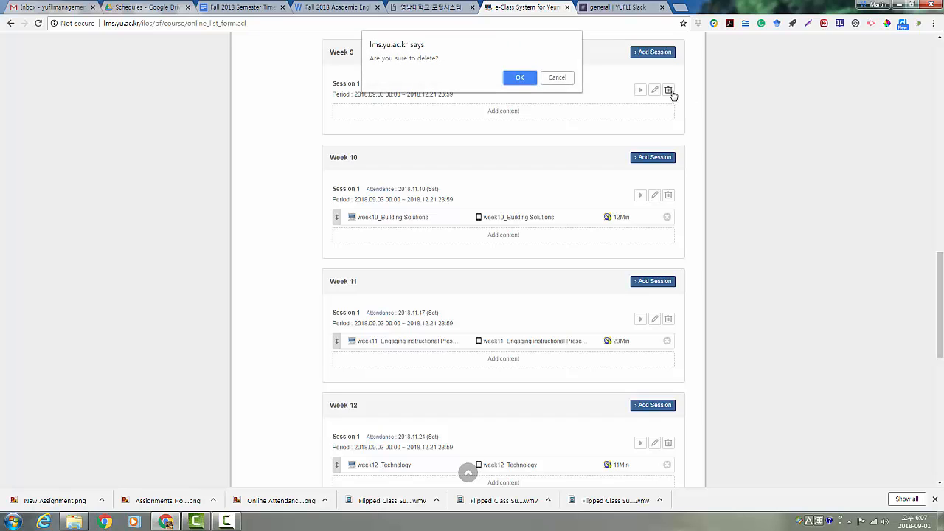
left_click(520, 78)
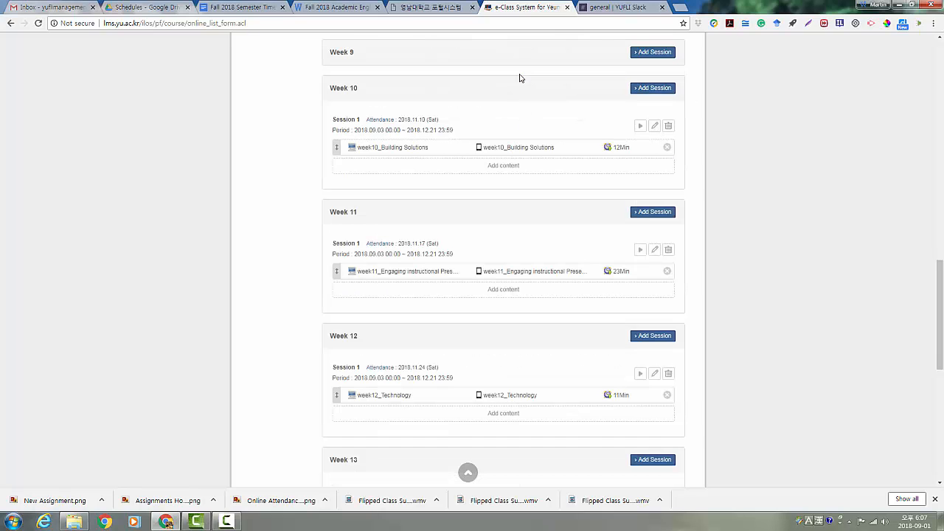
- Set the Week 13 session's period end date to 2018.11.25, consulting the Fall 2018 Semester Timetable, and save the session
mouse_move(943, 319)
left_mouse_down()
mouse_move(943, 292)
mouse_move(943, 324)
mouse_move(942, 304)
left_mouse_up()
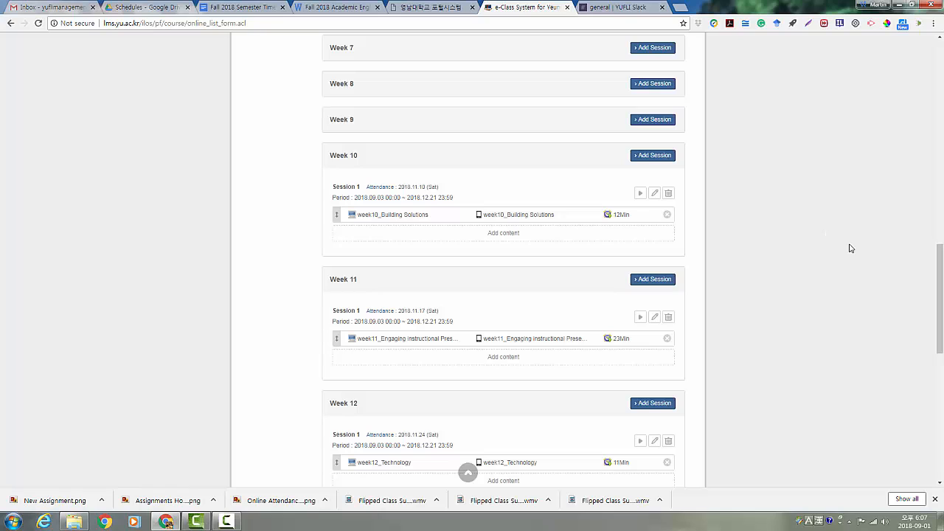
left_click_drag(941, 267, 941, 252)
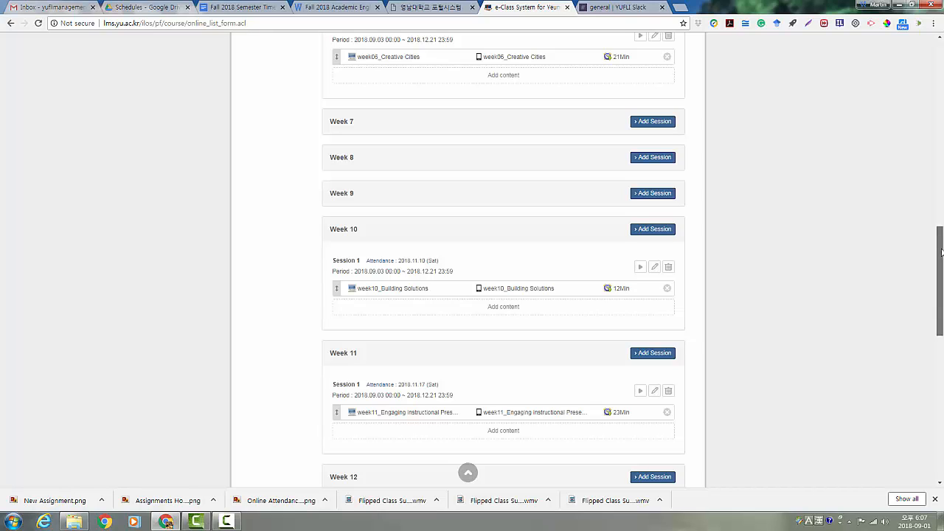
left_click_drag(942, 252, 913, 229)
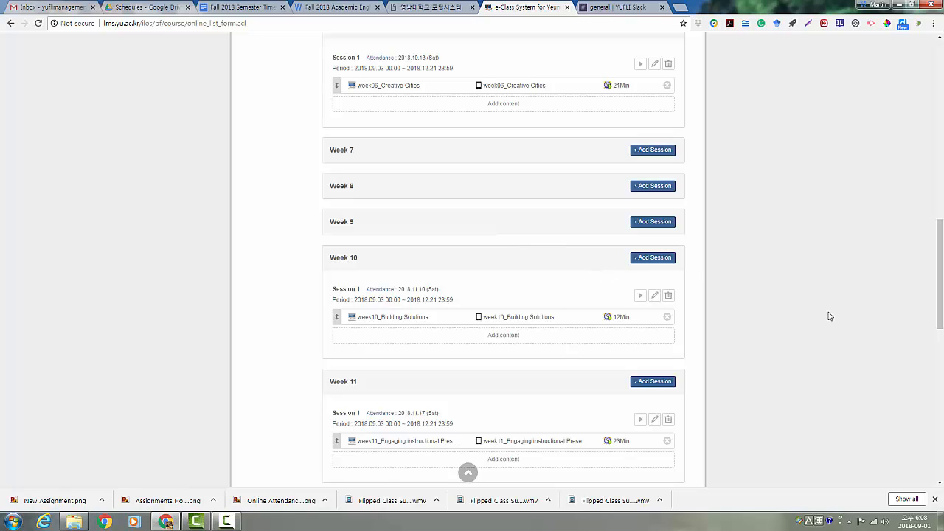
left_click_drag(942, 305, 942, 419)
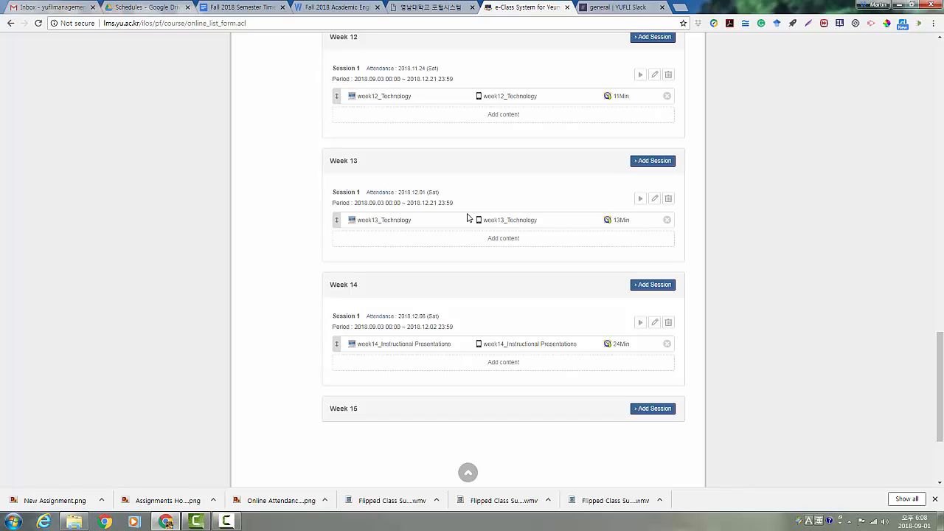
left_click(656, 200)
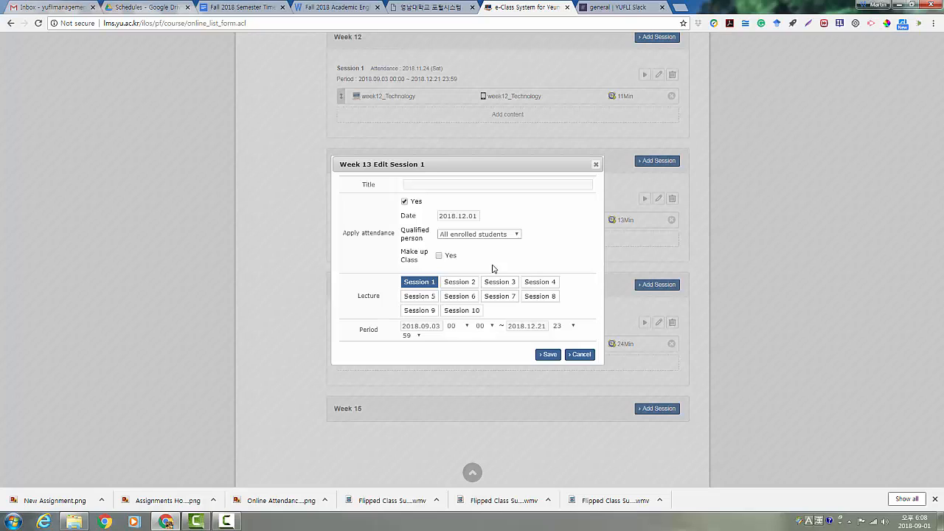
left_click(524, 325)
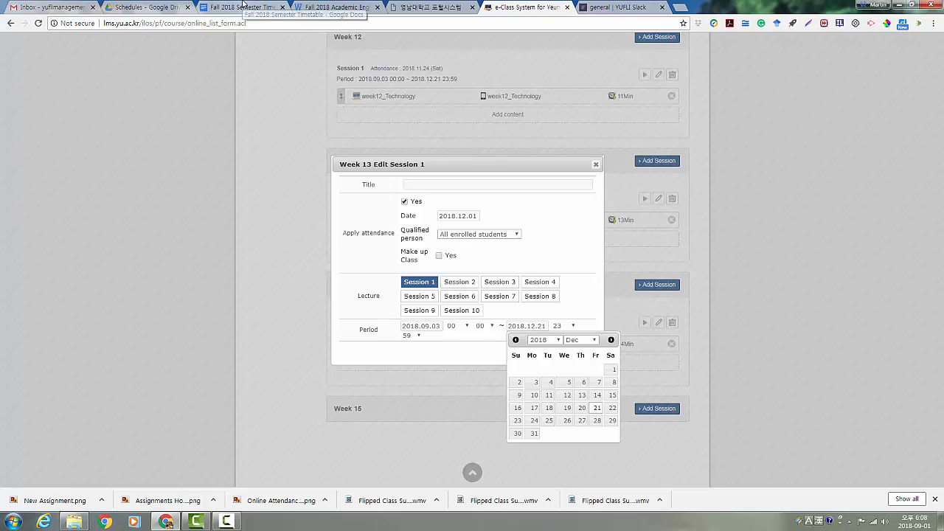
left_click(243, 7)
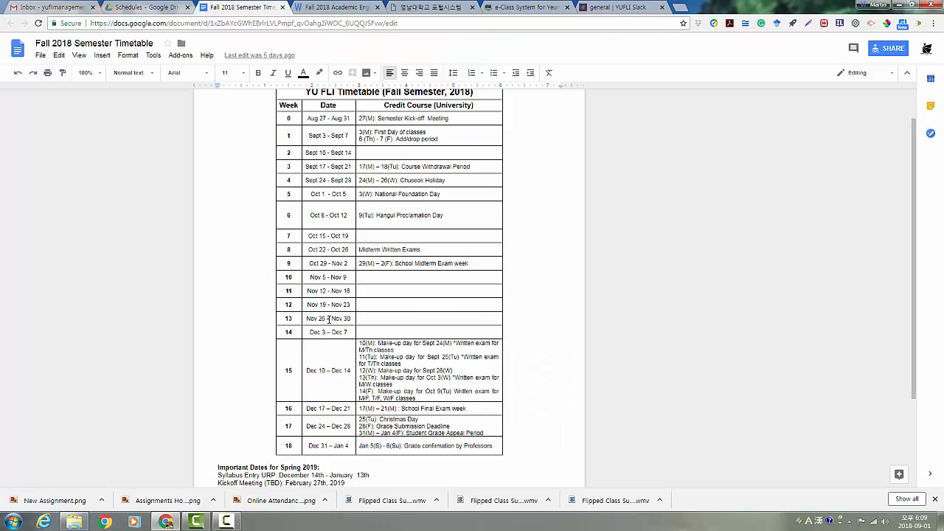
left_click(522, 6)
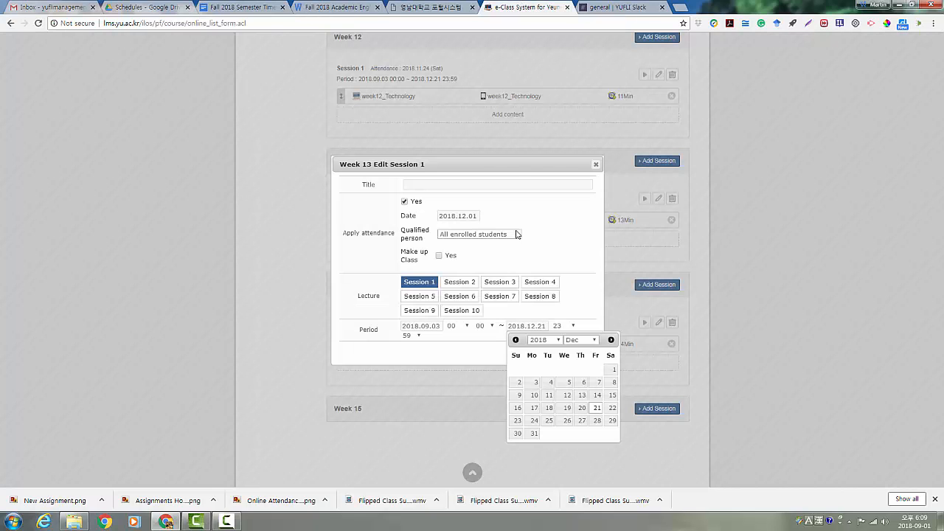
left_click(582, 341)
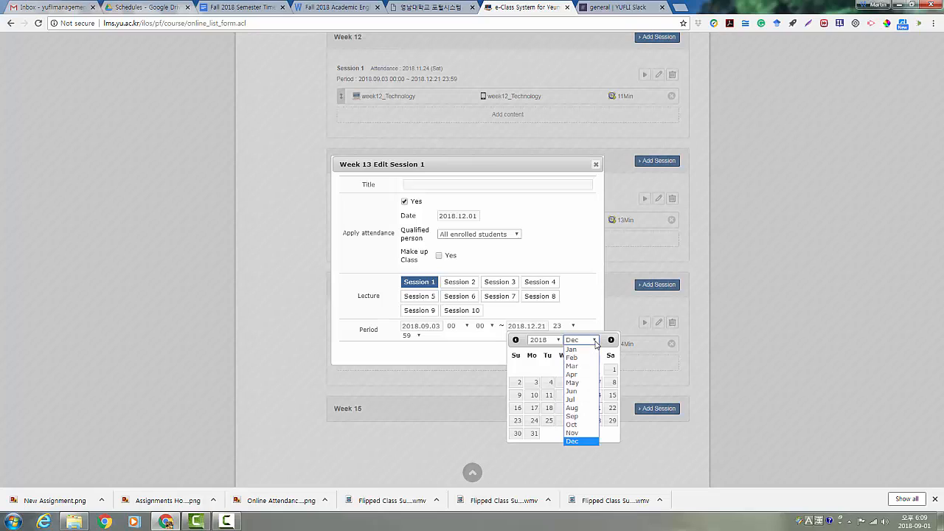
left_click(577, 435)
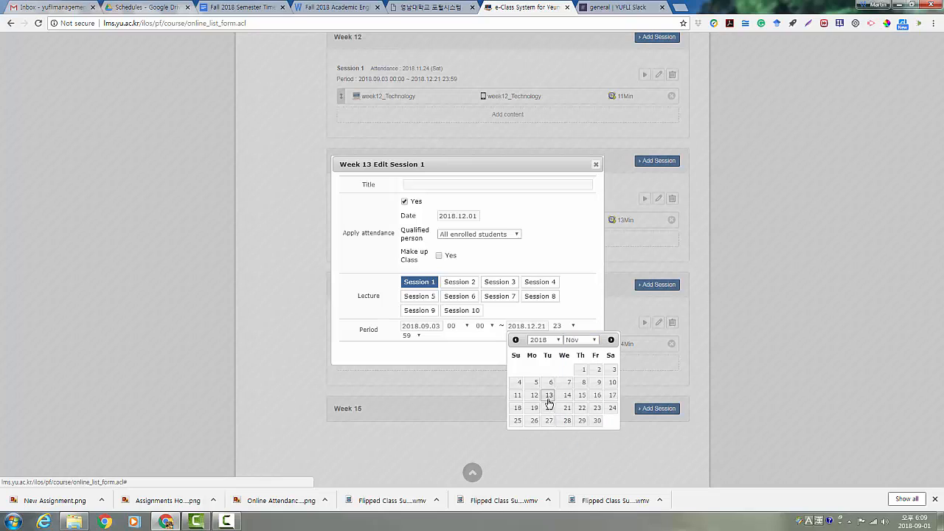
left_click(518, 421)
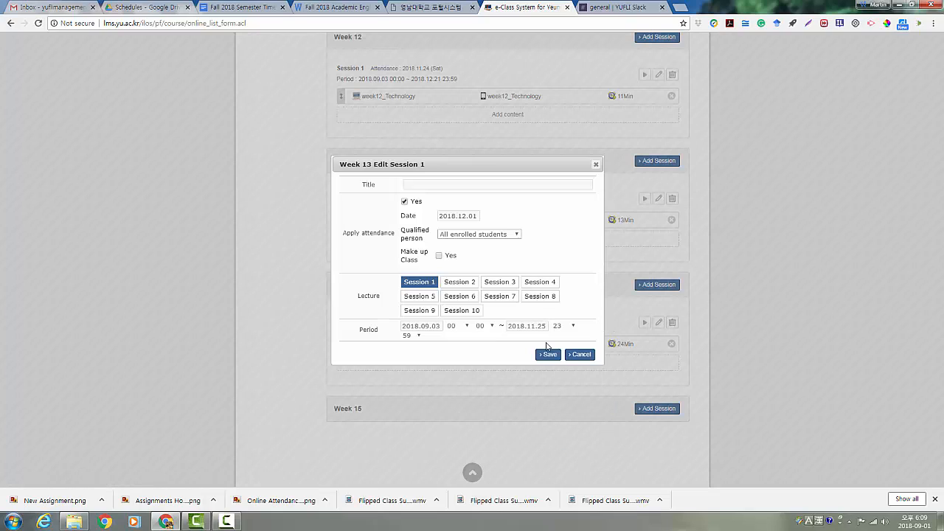
left_click(548, 355)
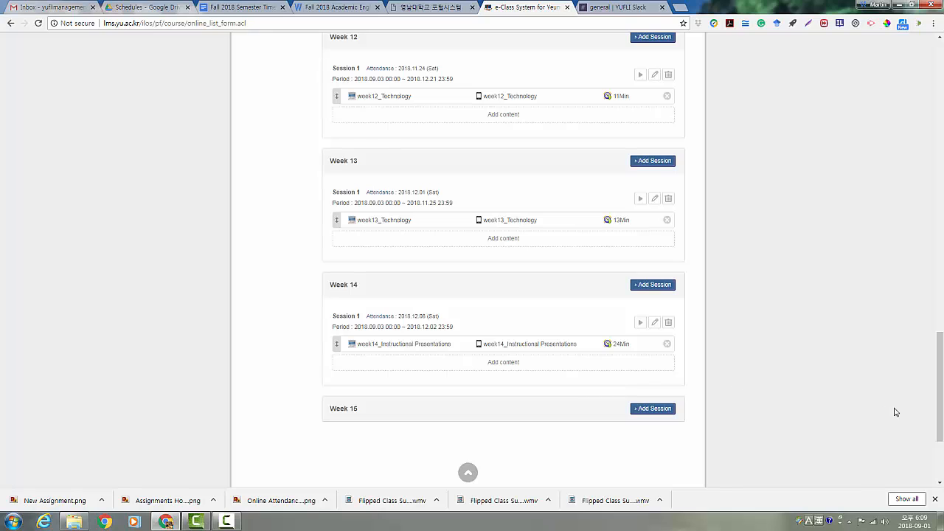
- Set the Week 12 session's period end date to 2018.11.18, consulting the Fall 2018 Semester Timetable, and save the session
scroll(940, 354, "up", 2)
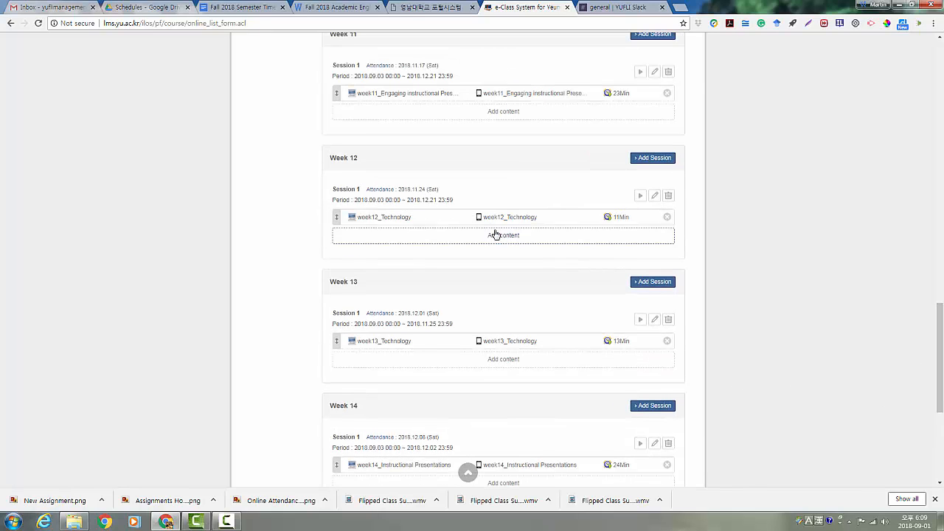
left_click(655, 197)
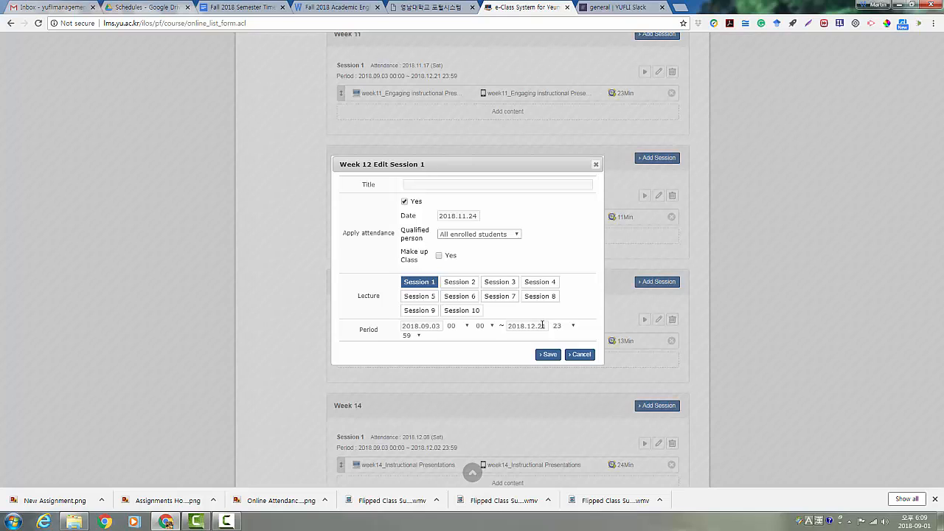
left_click(254, 6)
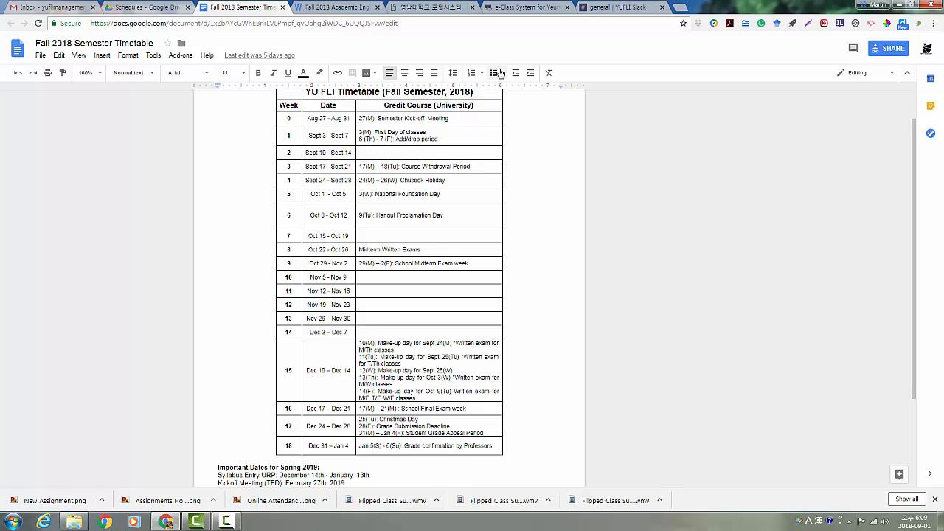
left_click(520, 6)
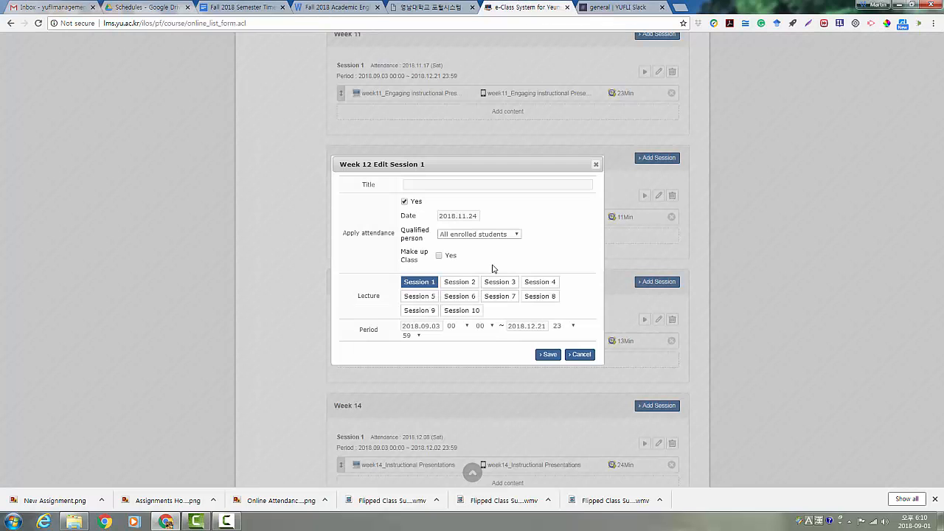
left_click(544, 325)
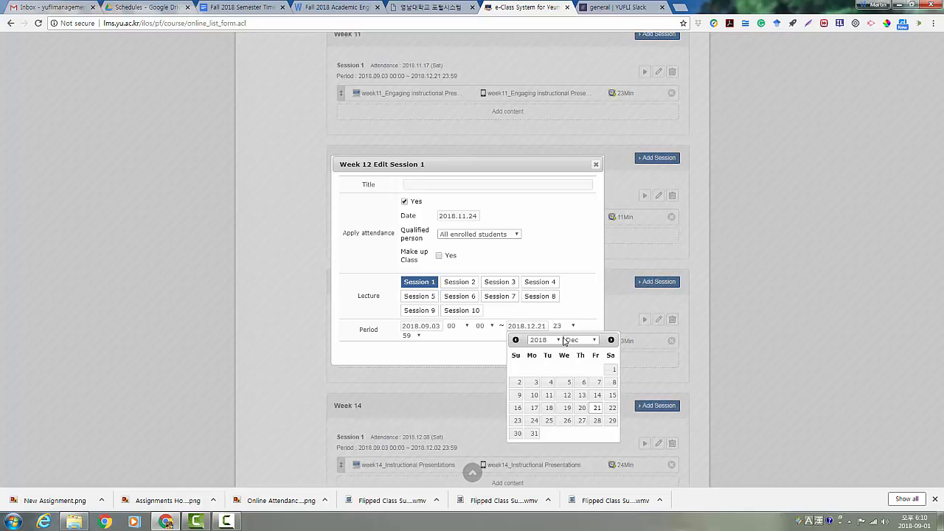
left_click(594, 341)
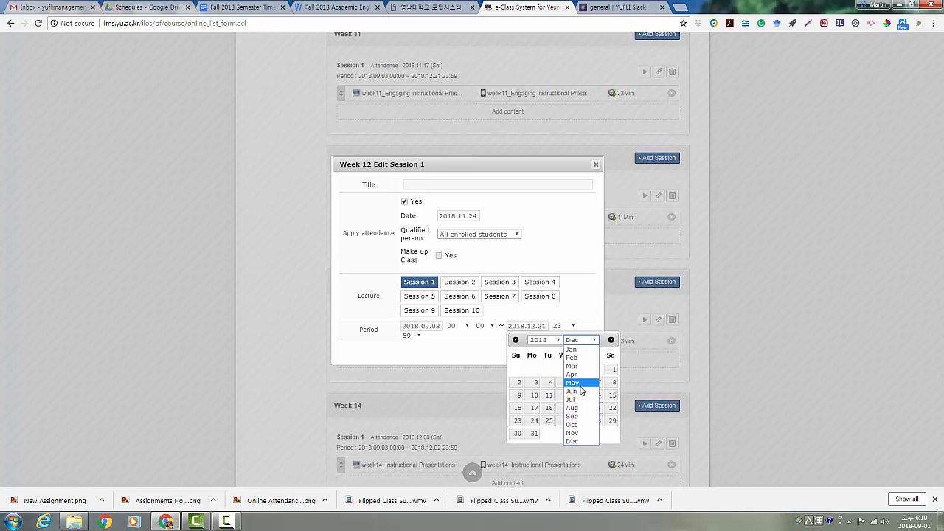
left_click(573, 433)
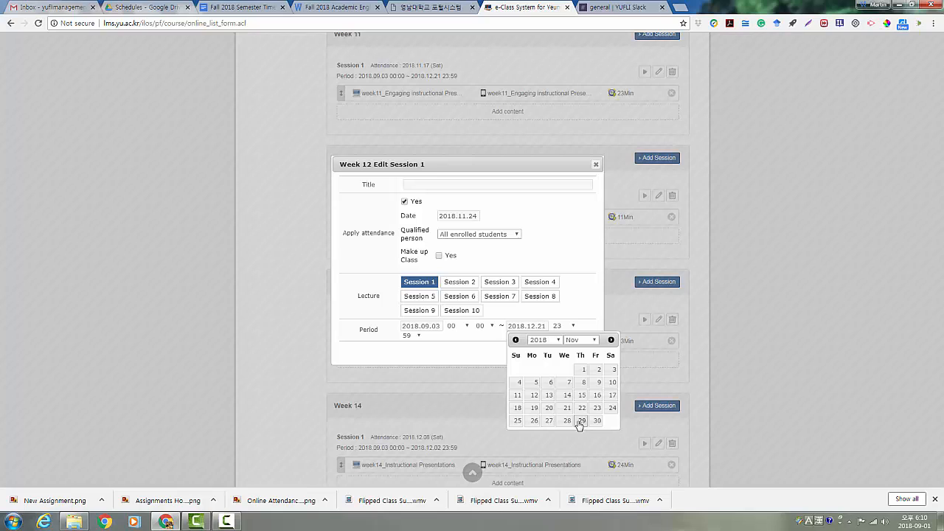
left_click(518, 408)
left_click(549, 355)
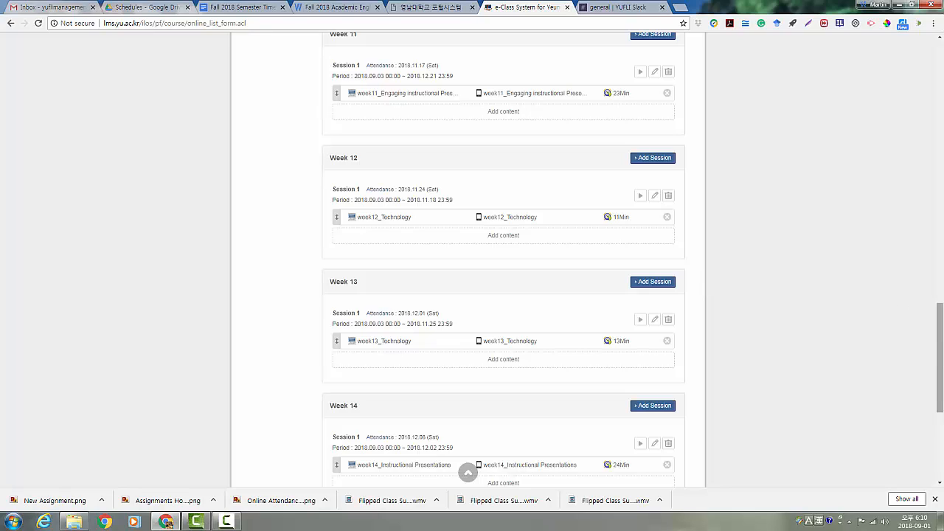
- Open Quiz 1 from the course's exams for modification and change its title to "Week 2 Quiz"
left_click_drag(936, 322, 927, 85)
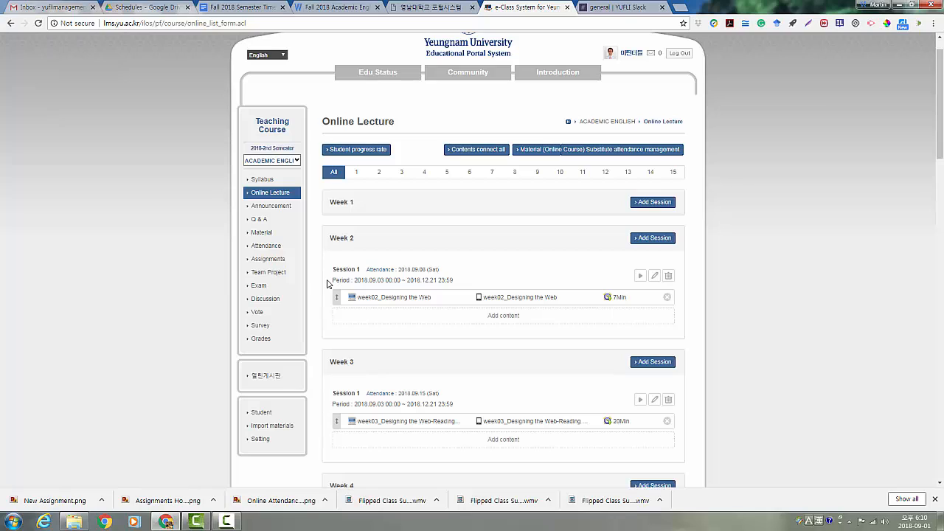
left_click(277, 286)
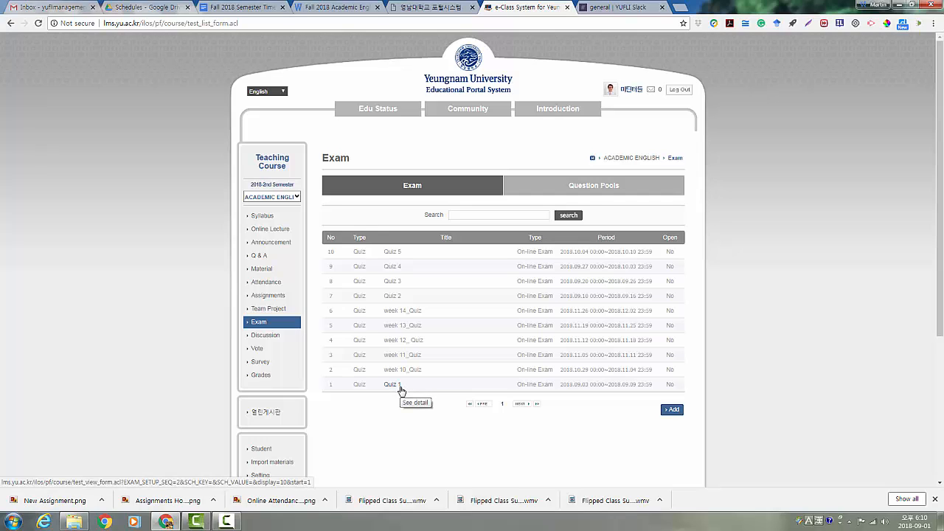
left_click(400, 388)
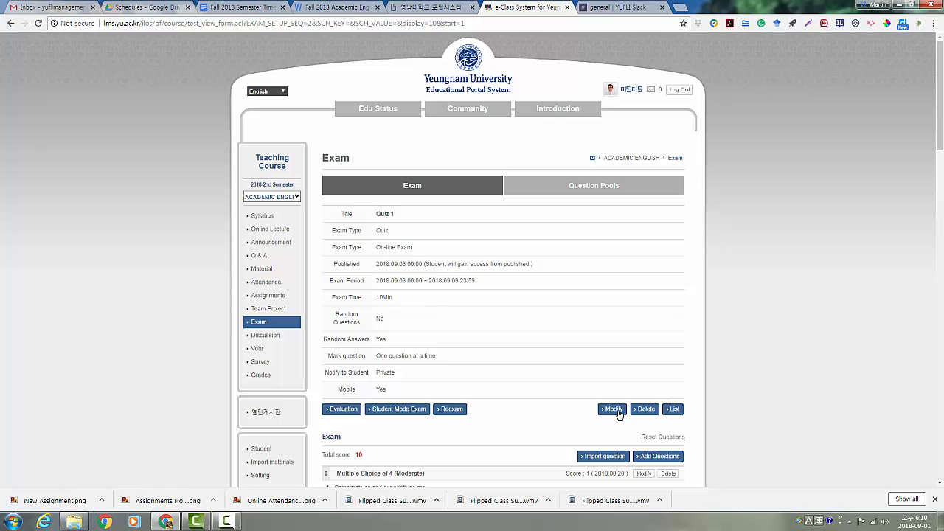
scroll(734, 191, "down", 1)
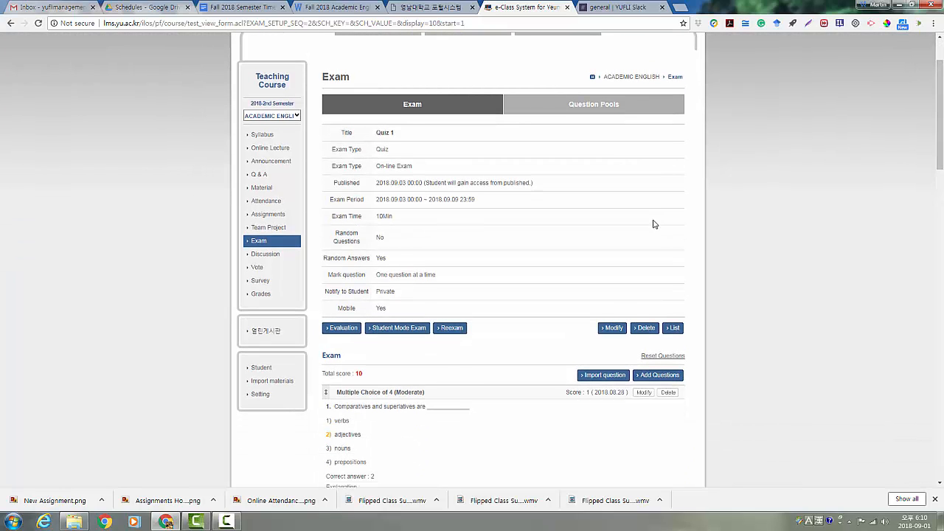
left_click(614, 328)
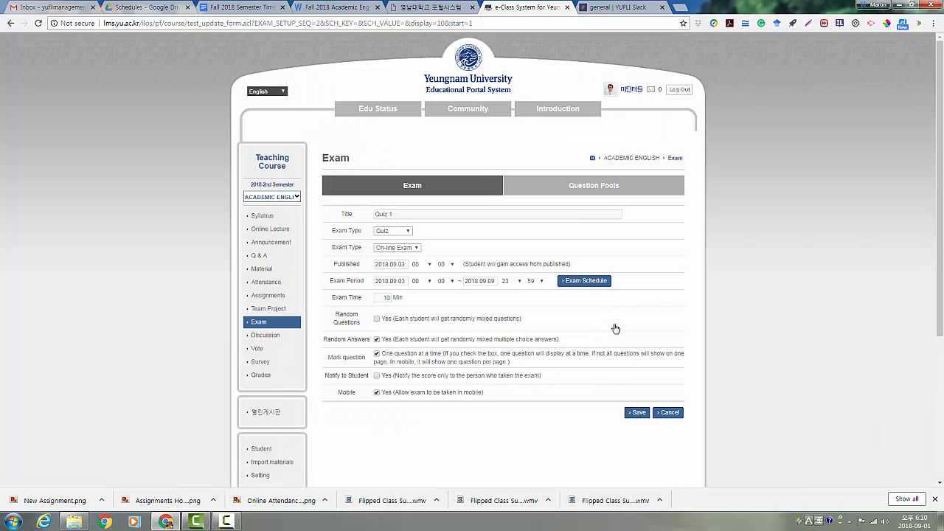
left_click(404, 216)
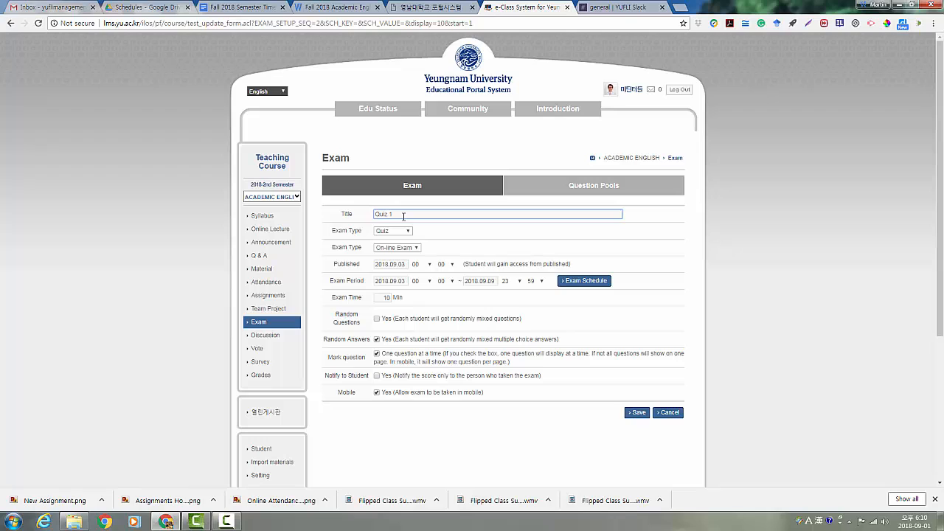
left_click_drag(403, 216, 363, 216)
type("Week 2 Quiz")
- Consult the Fall 2018 Semester Timetable, set the quiz's exam time to 30 minutes and save the edit only for this course
left_click_drag(942, 235, 942, 277)
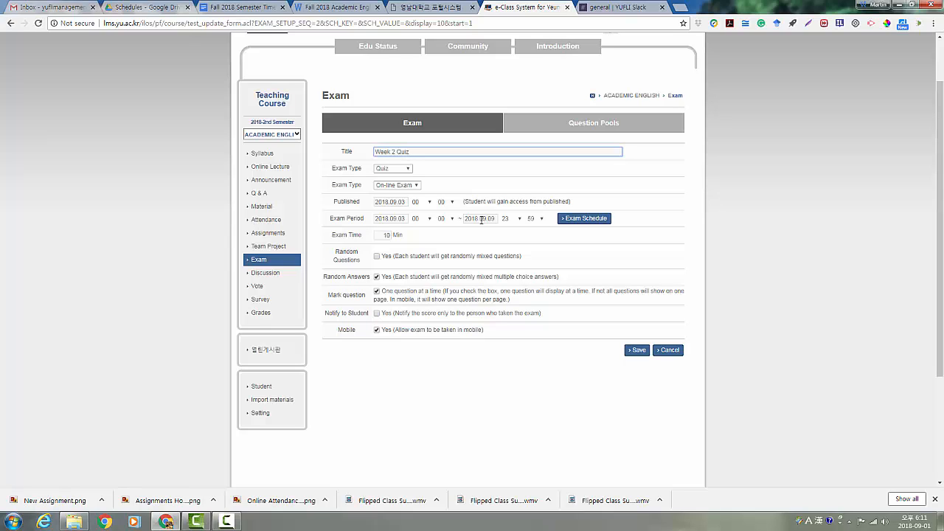
left_click(214, 7)
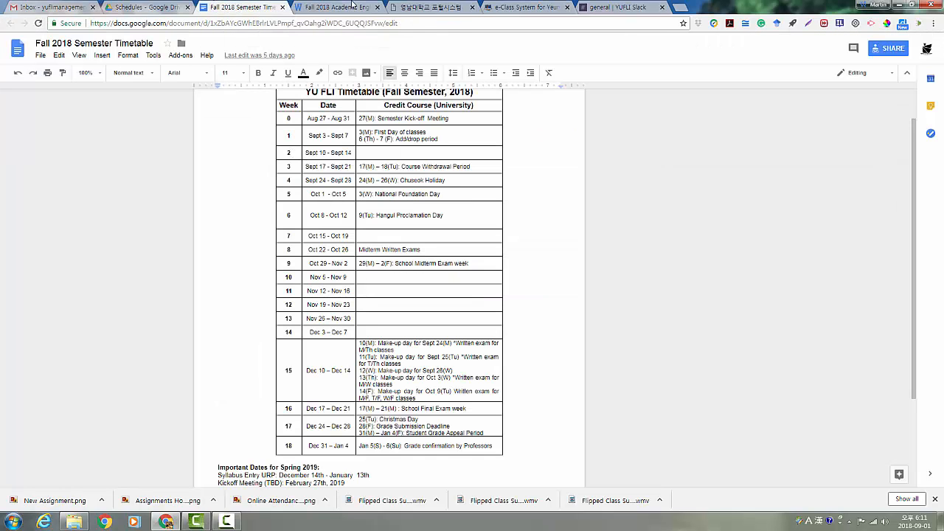
left_click(353, 7)
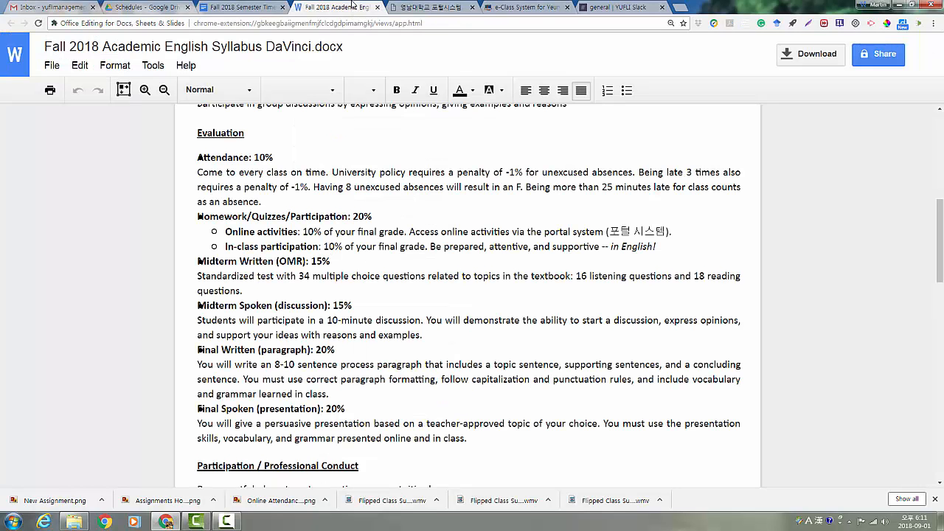
left_click(417, 6)
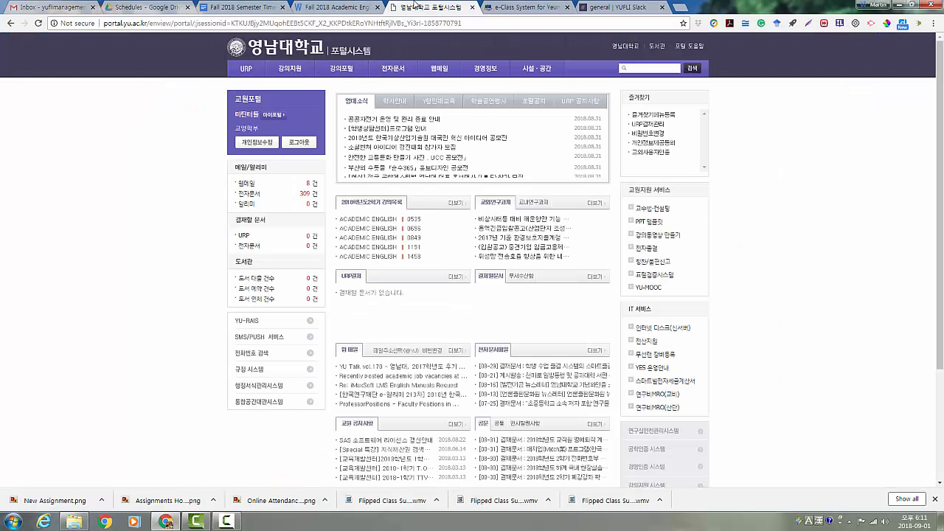
left_click(532, 7)
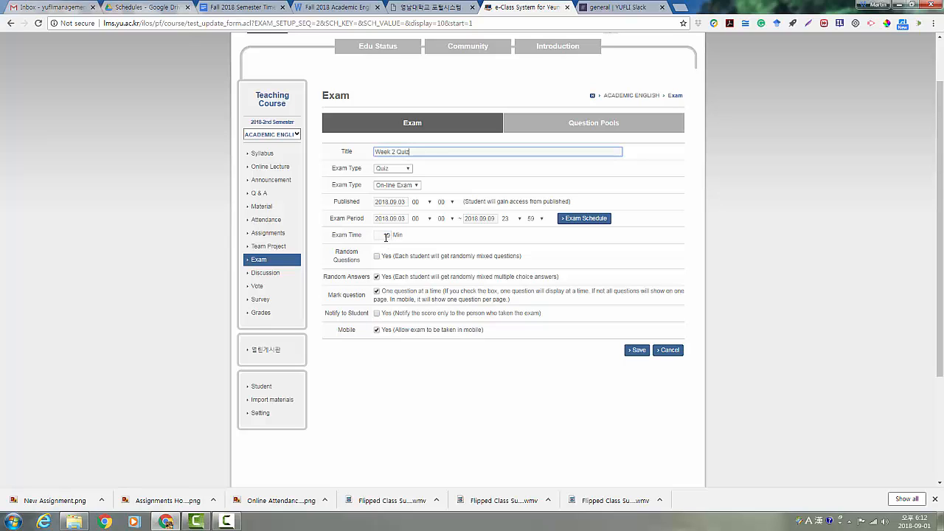
double_click(385, 235)
type("30")
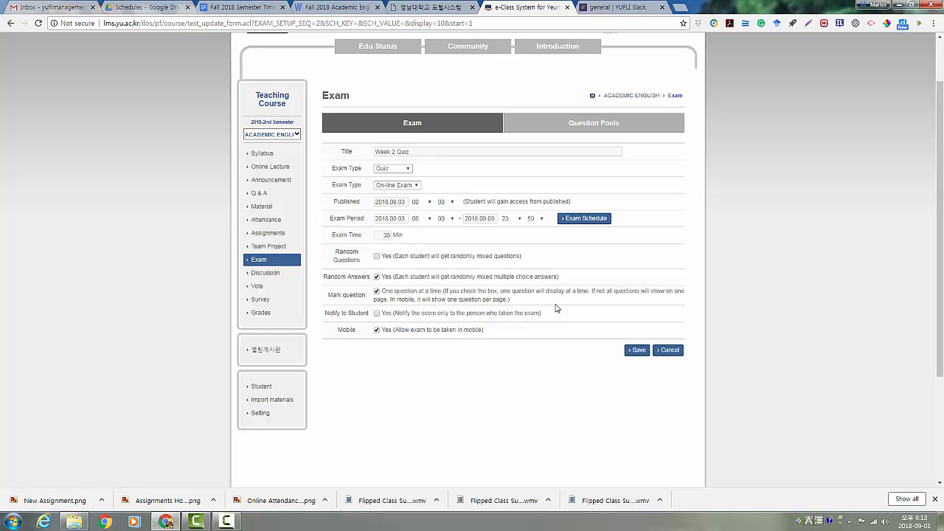
left_click(630, 353)
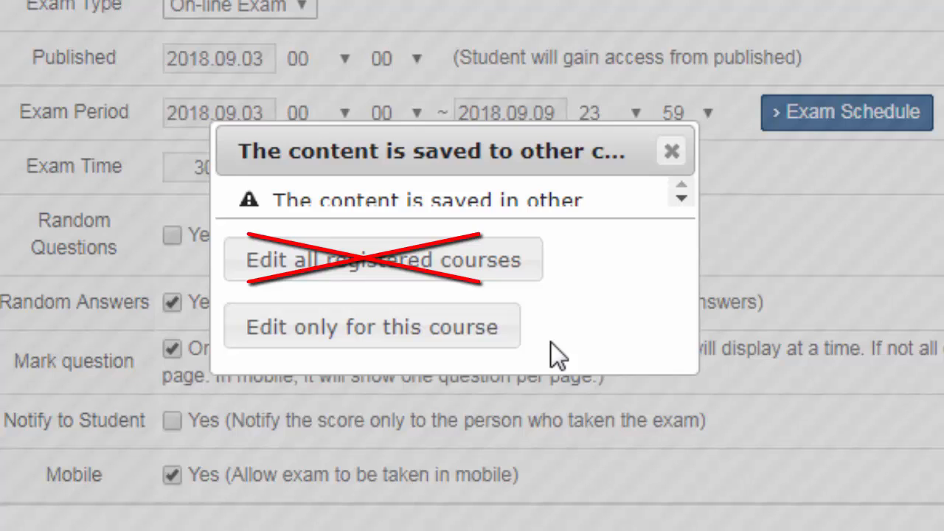
left_click(471, 341)
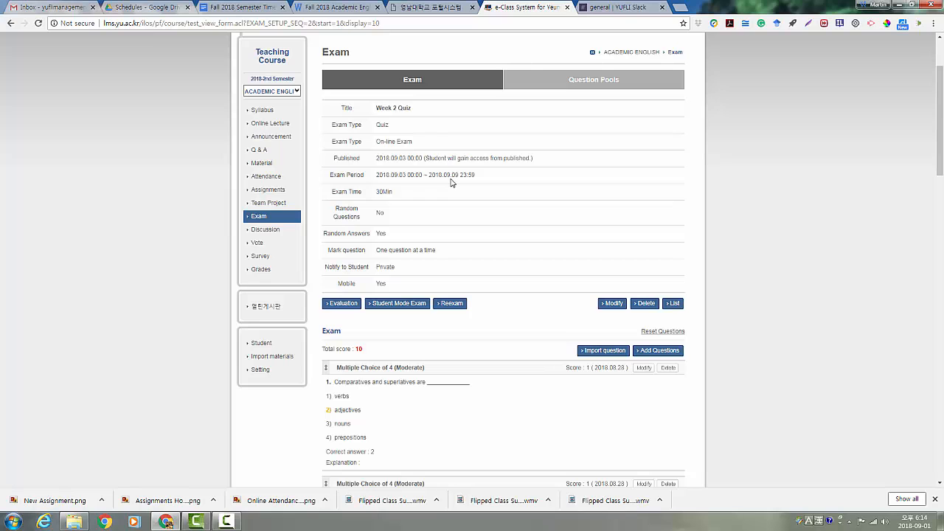
- Check the Week 2 Quiz's exam period against the Fall 2018 Semester Timetable and return to the exam list
left_click(237, 6)
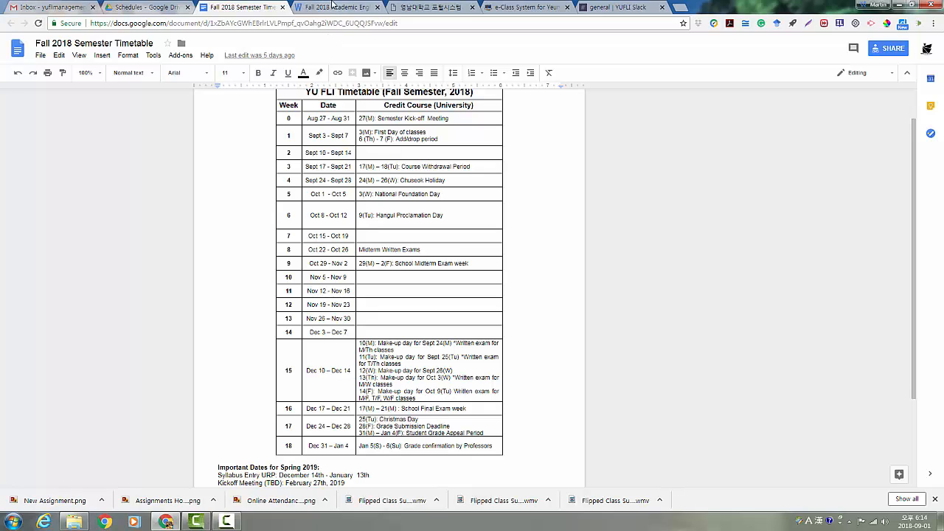
left_click(529, 6)
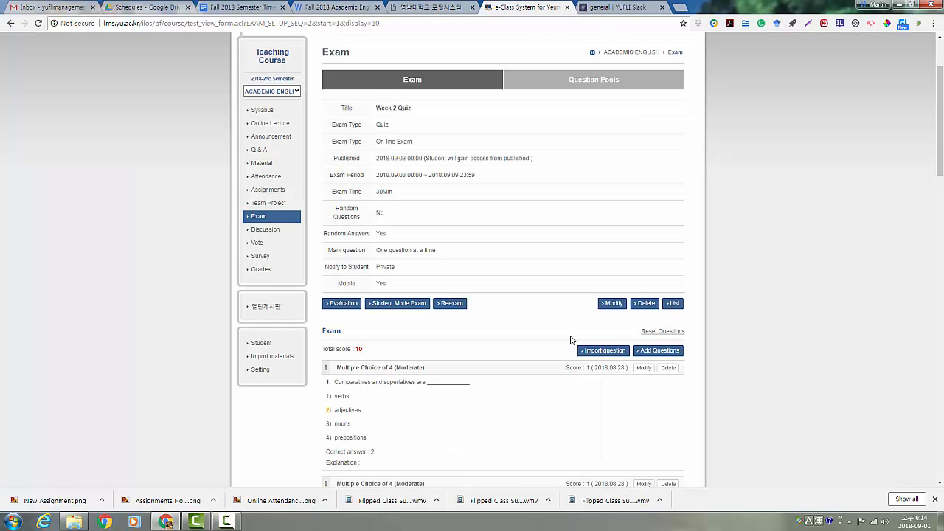
left_click(282, 222)
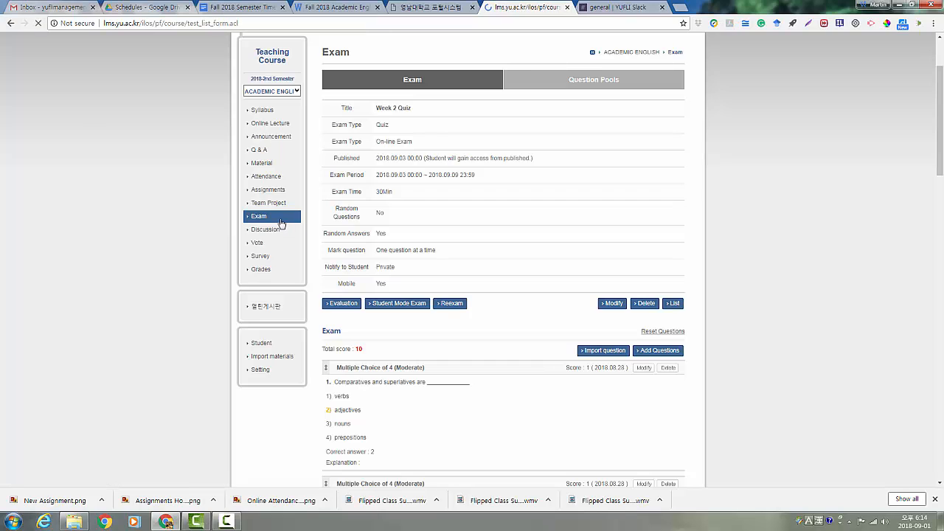